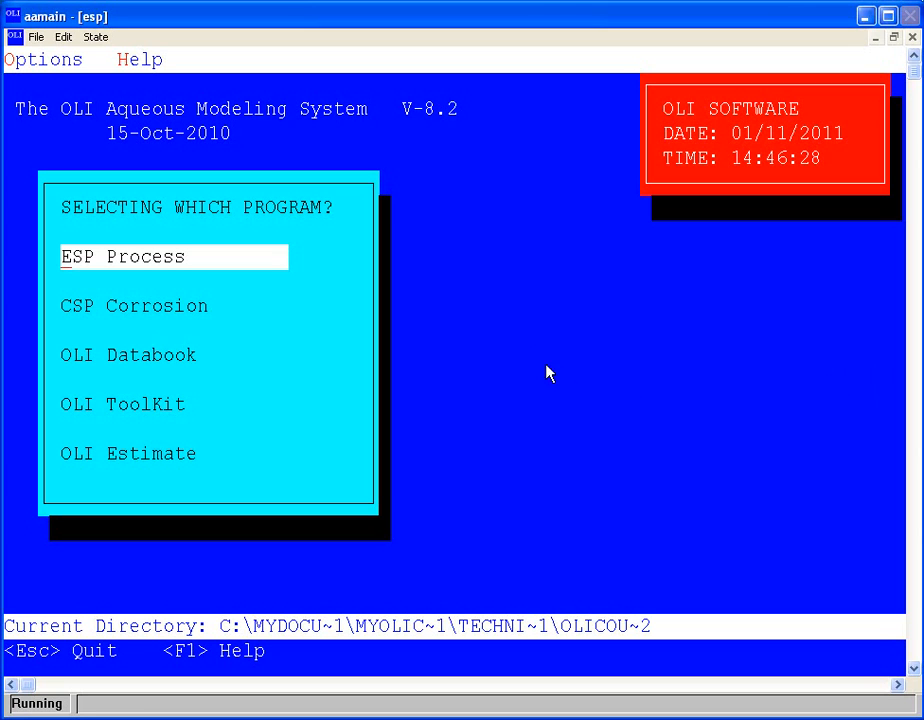
# Start ESP Process and create a new process named r2
pyautogui.click(233, 266)
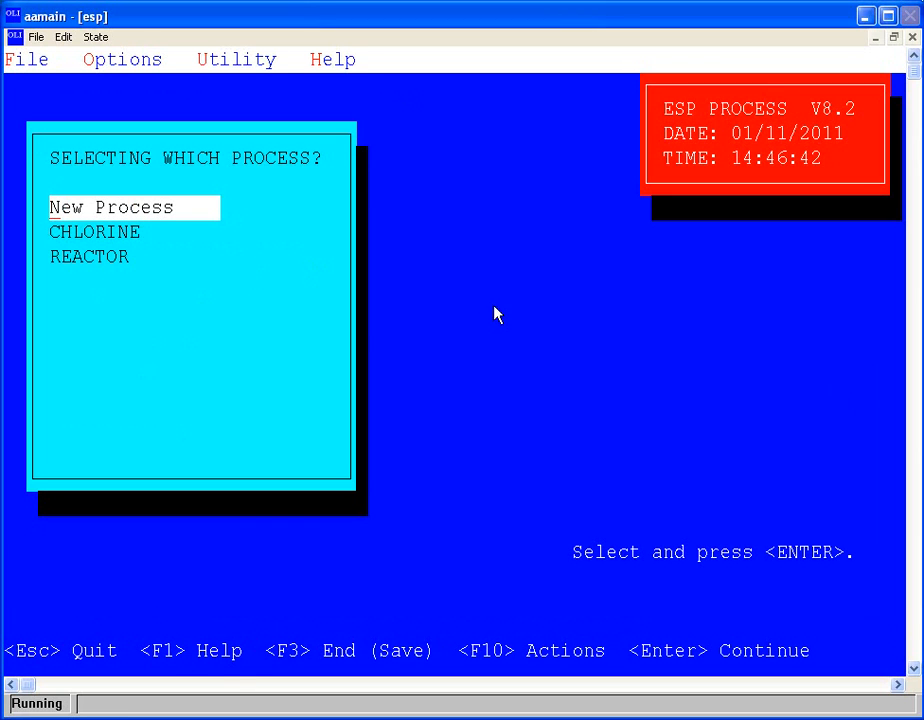
pyautogui.click(183, 214)
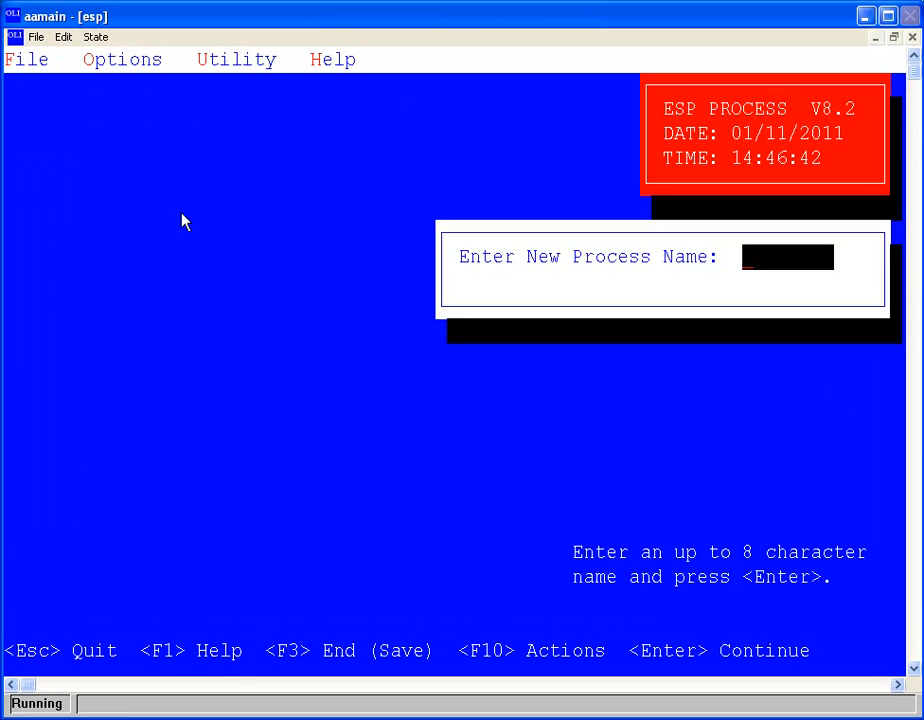
pyautogui.write('r2')
pyautogui.press('Return')
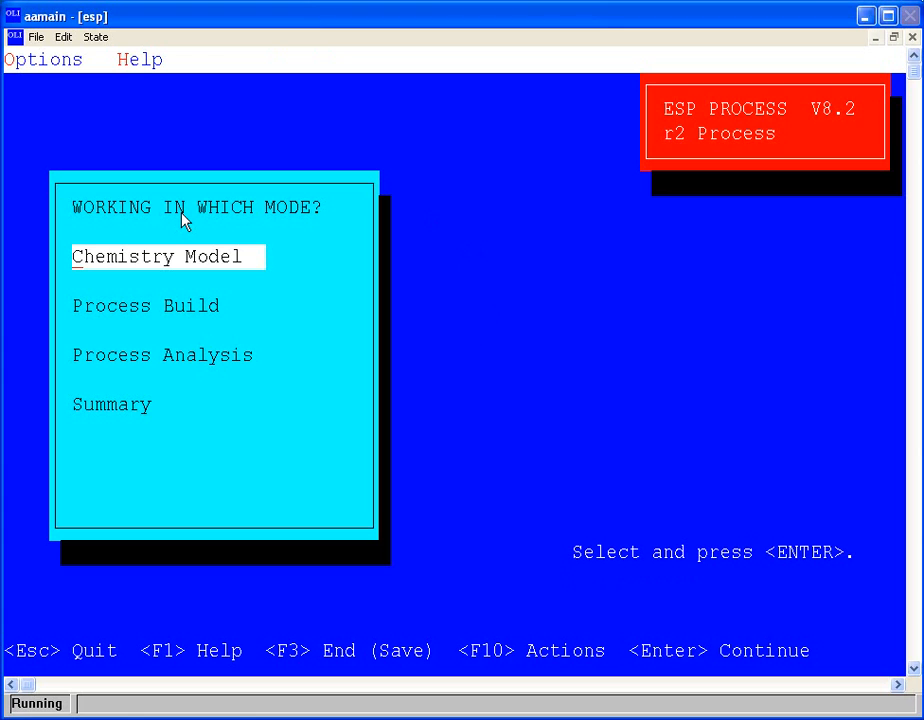
# Create a new chemistry model named formic for the r2 process
pyautogui.click(198, 266)
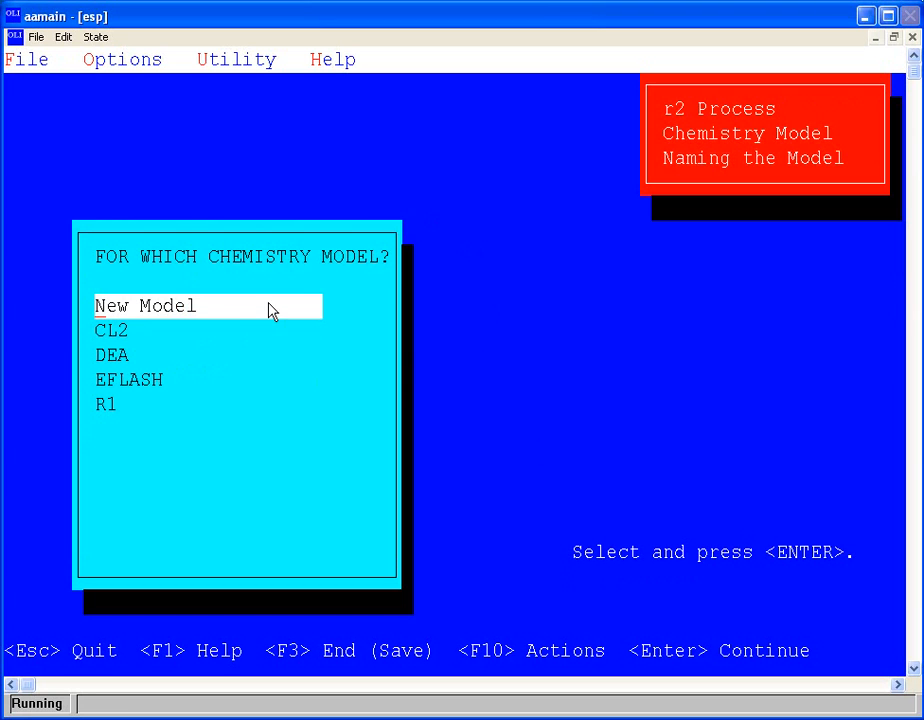
pyautogui.click(237, 316)
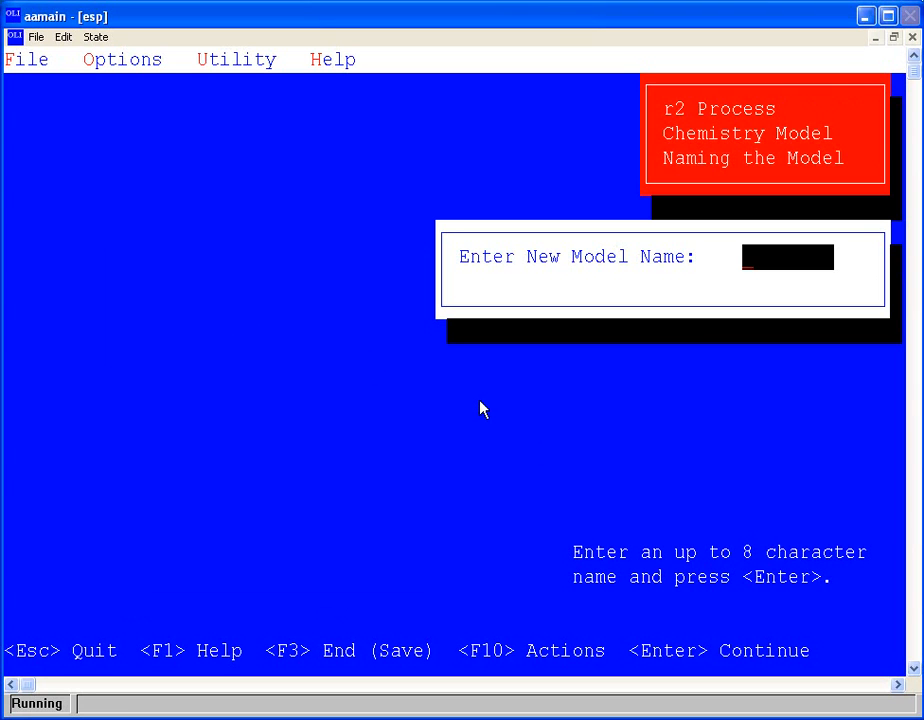
pyautogui.write('formic')
pyautogui.press('Return')
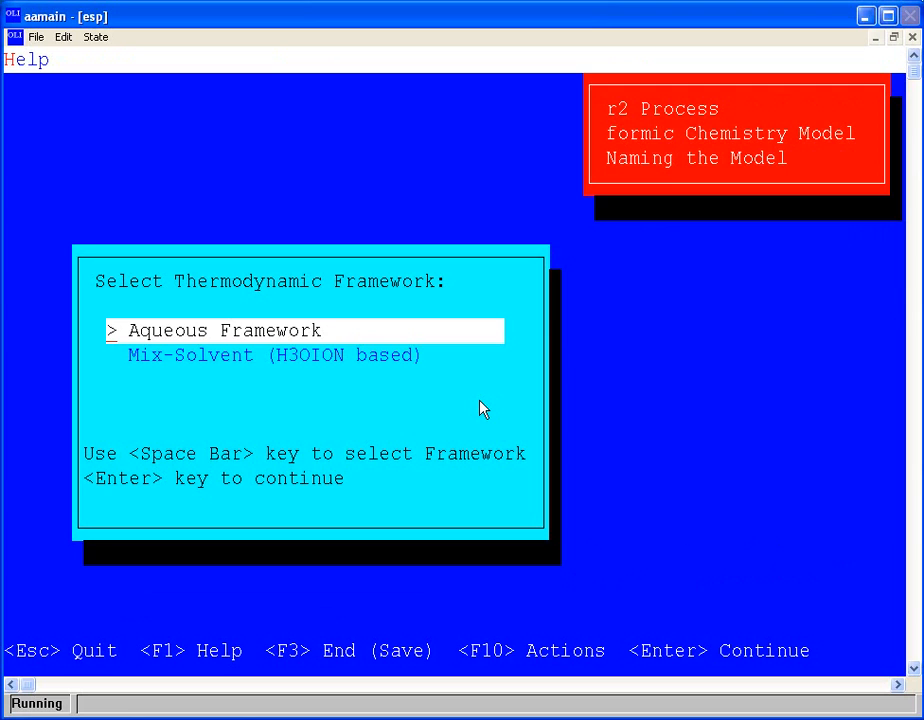
# Select the Mix-Solvent (H3OION based) thermodynamic framework and continue without choosing any additional databanks
pyautogui.press('Down')
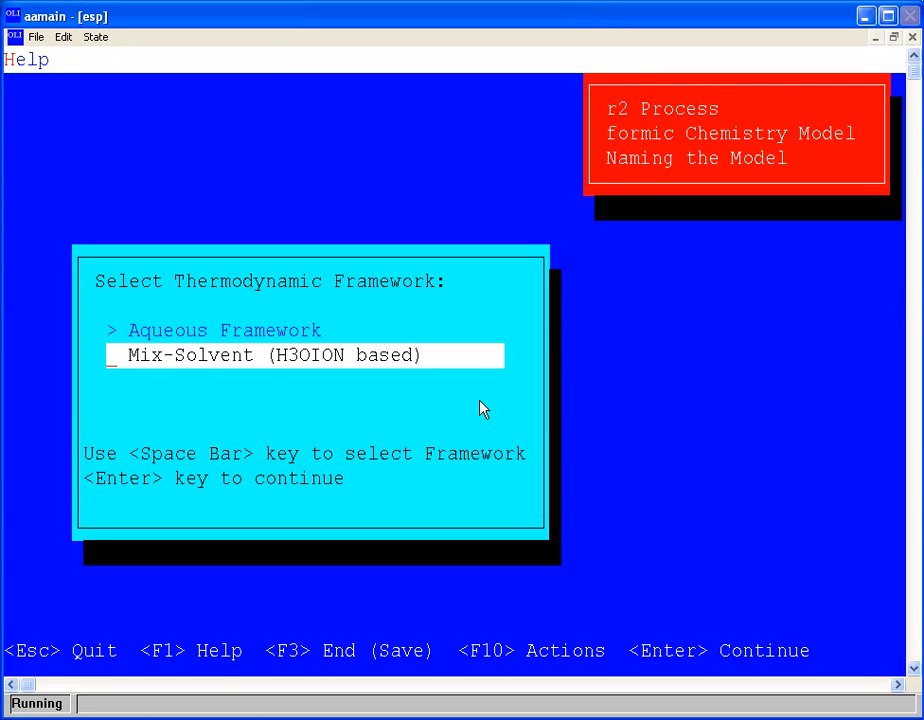
pyautogui.press('space')
pyautogui.press('Return')
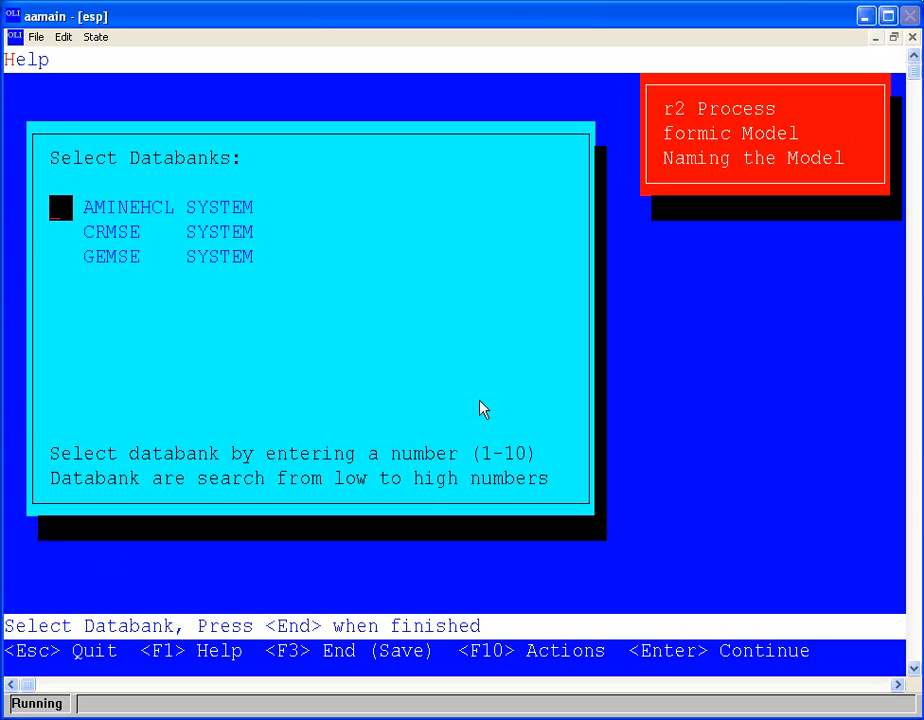
pyautogui.press('End')
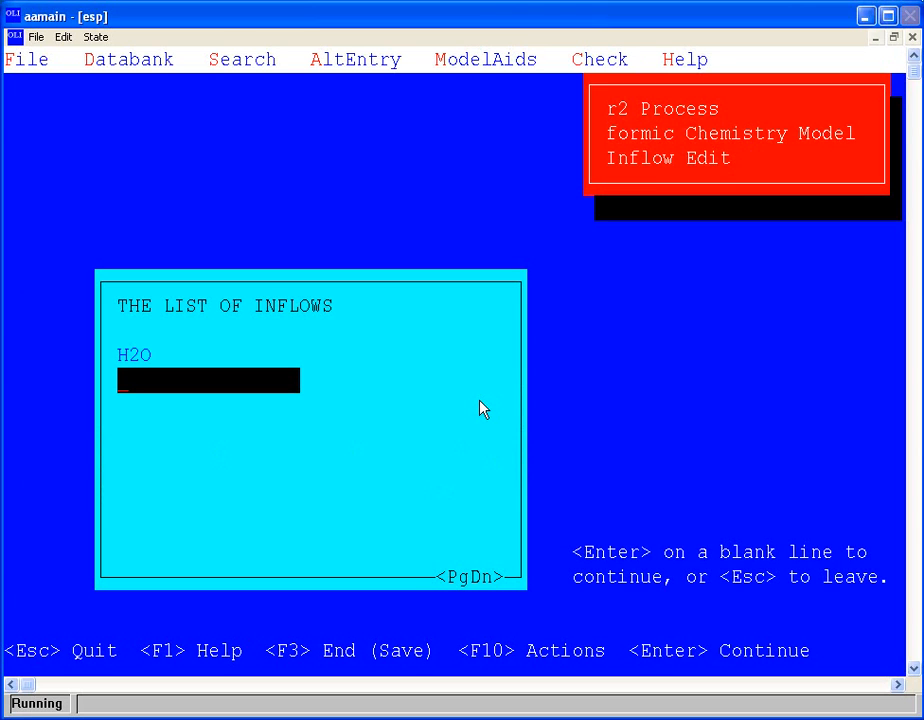
# Add HCOOH, H2O2 and CO2 to the chemistry model's inflow list and finish the list
pyautogui.write('hcooh')
pyautogui.press('Return')
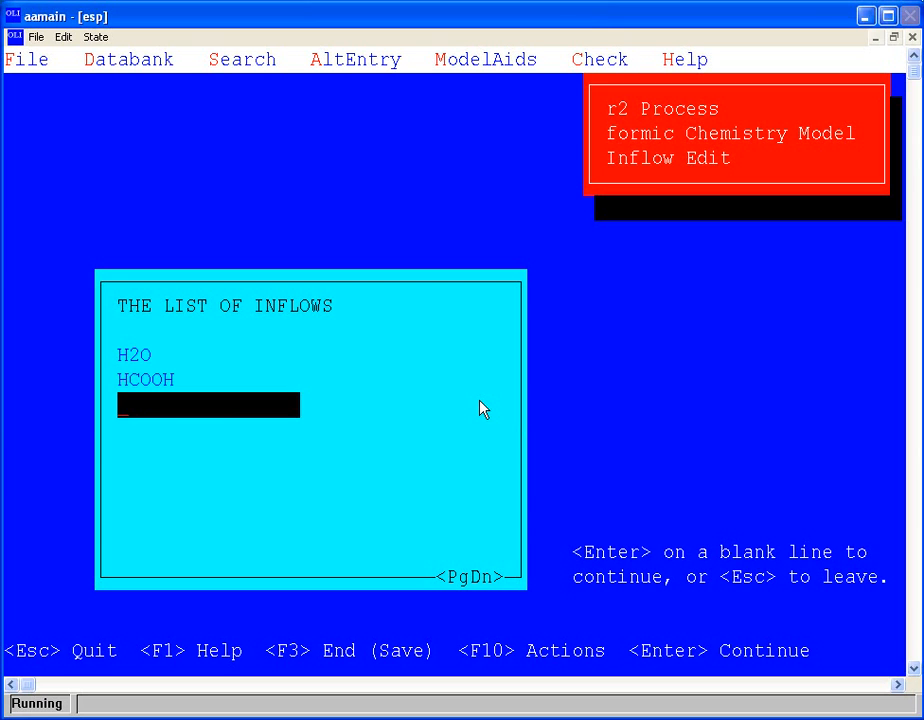
pyautogui.write('h2o2')
pyautogui.press('Return')
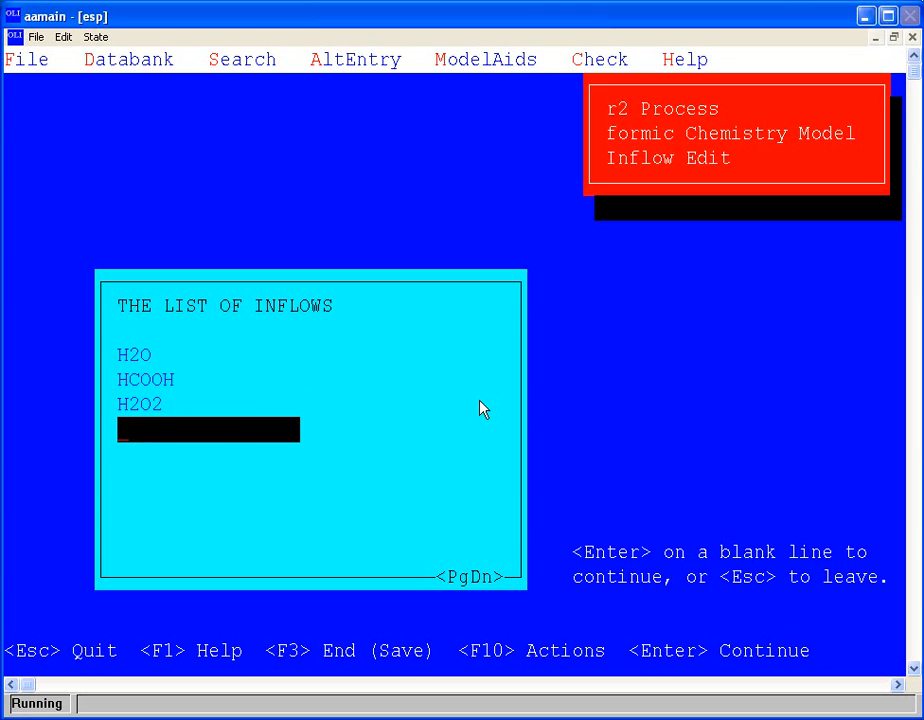
pyautogui.write('co2')
pyautogui.press('Return')
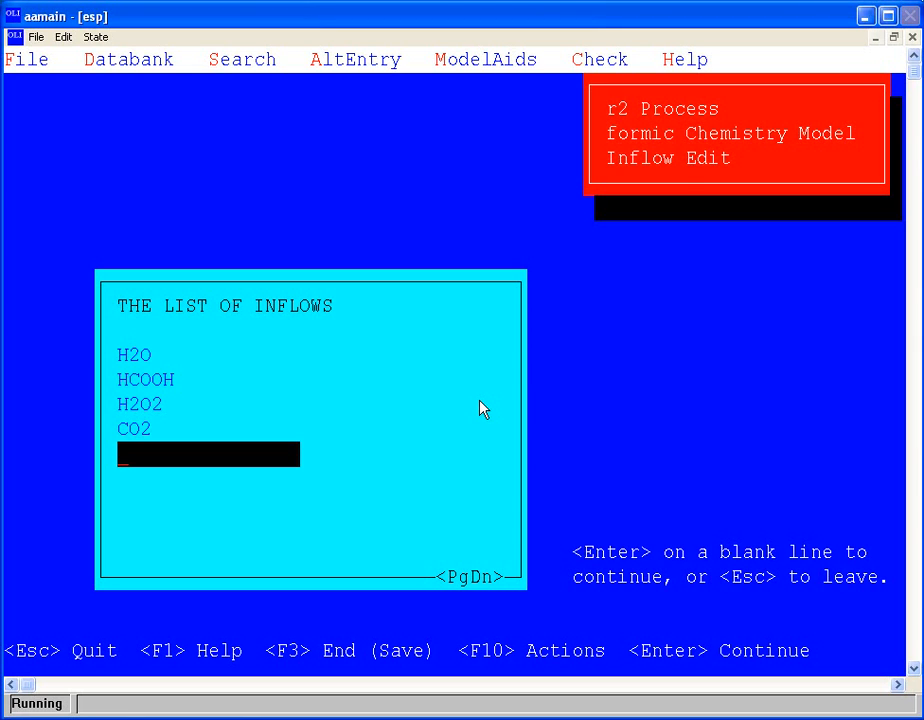
pyautogui.press('Return')
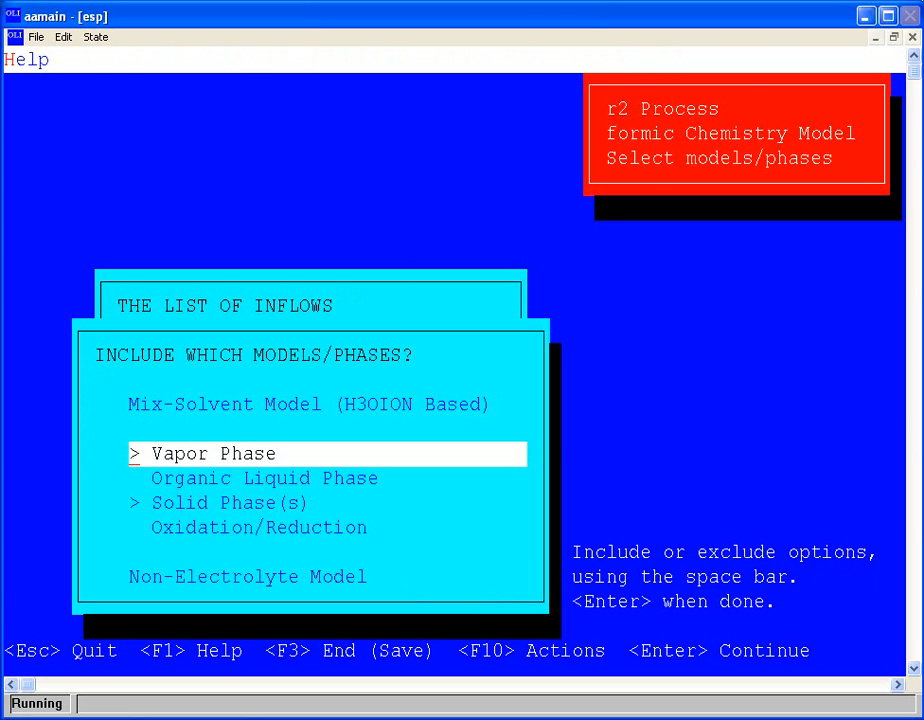
# Accept the default phases, vapor and solid, and generate the model definition file for the formic model
pyautogui.press('Return')
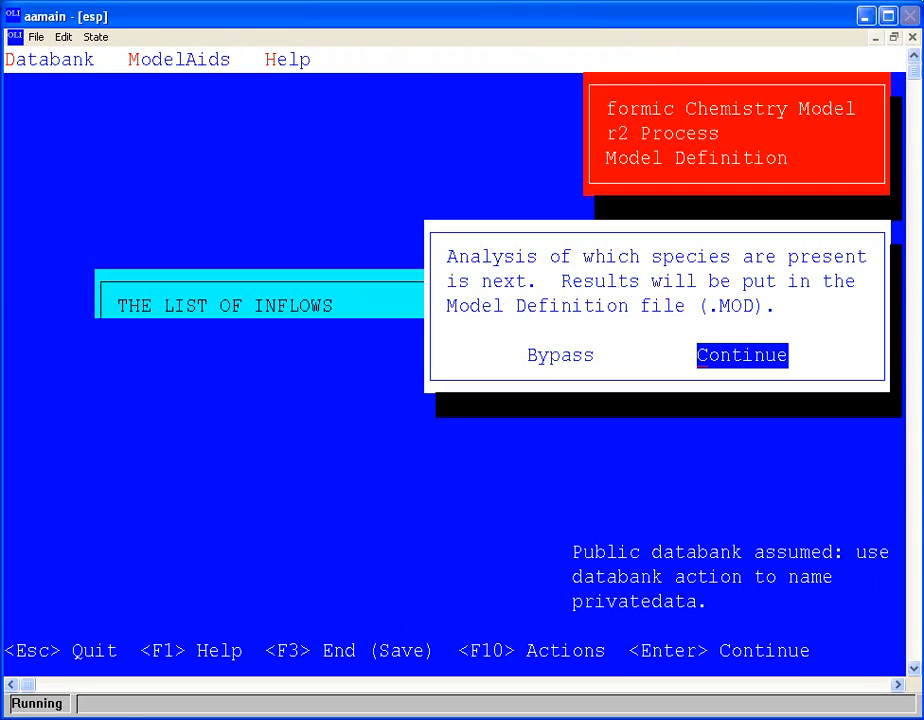
pyautogui.press('Return')
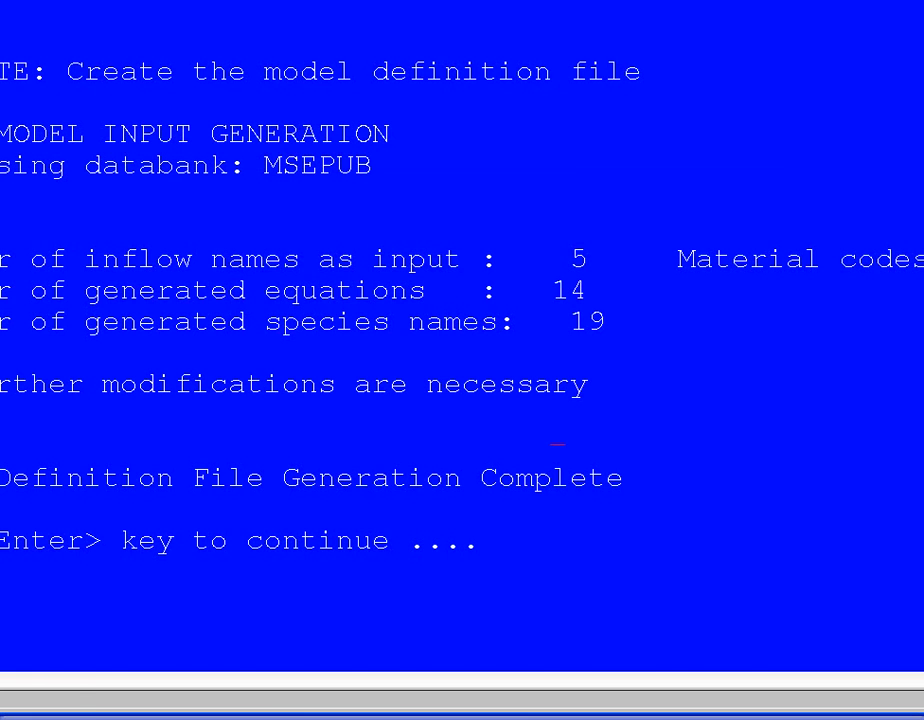
pyautogui.press('Return')
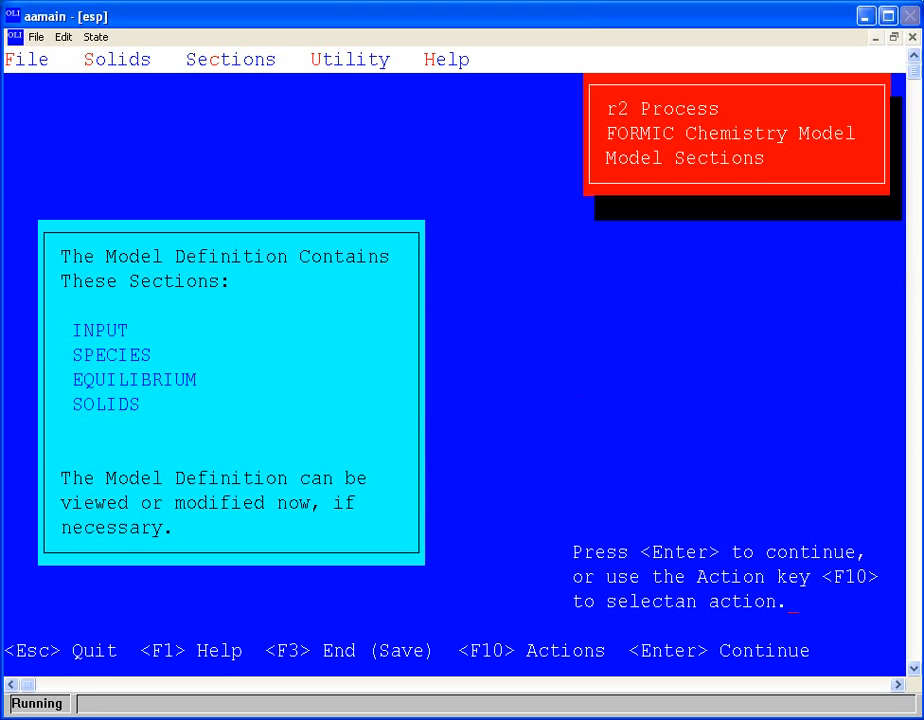
# Generate the remaining files for the formic chemistry model from its definition and exit the model solver report
pyautogui.press('Return')
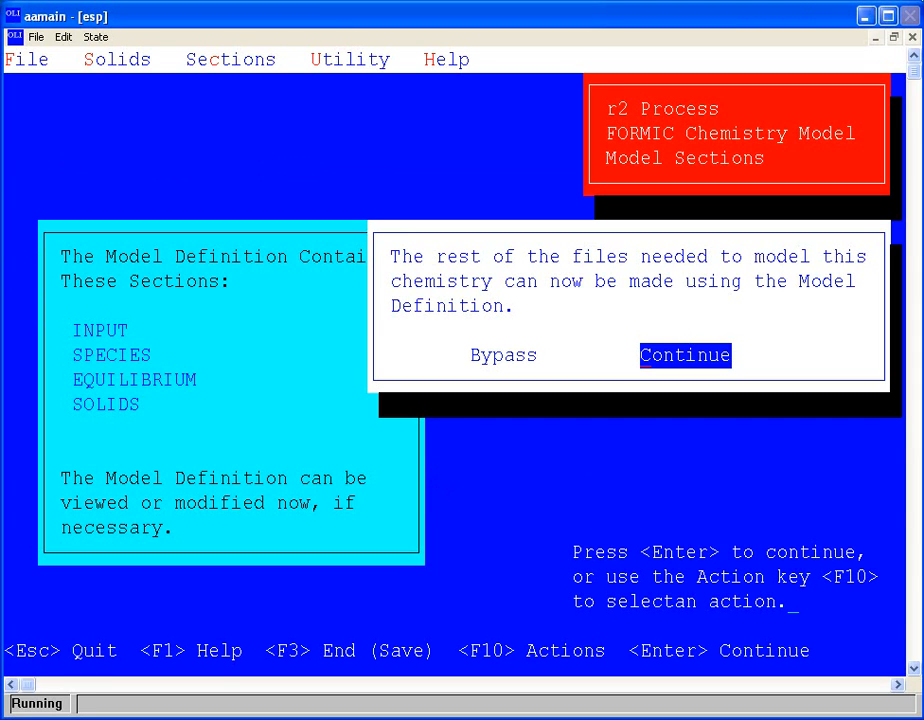
pyautogui.press('Return')
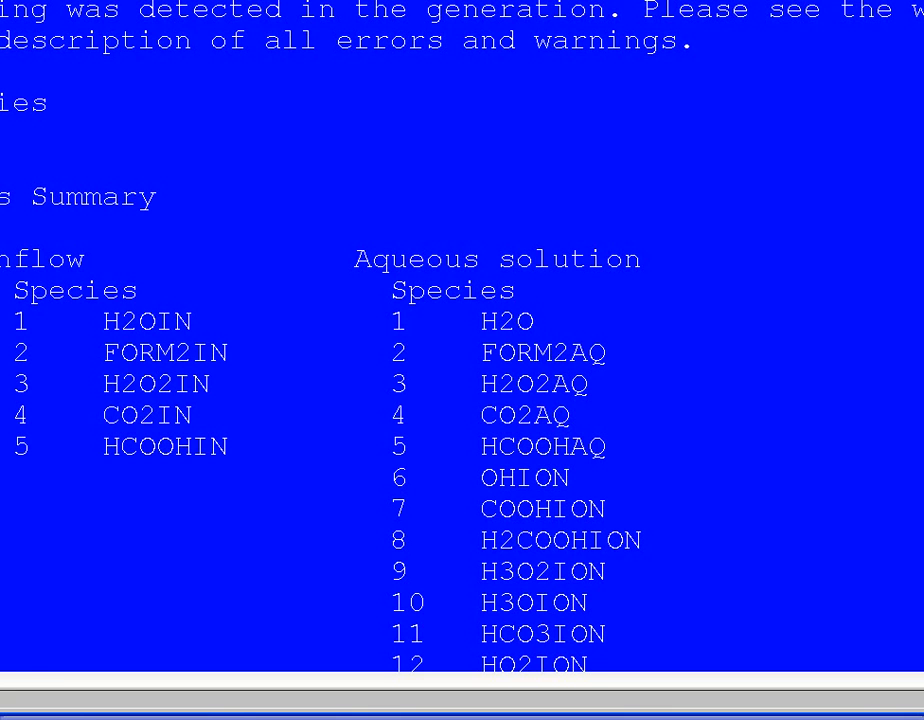
pyautogui.press('Escape')
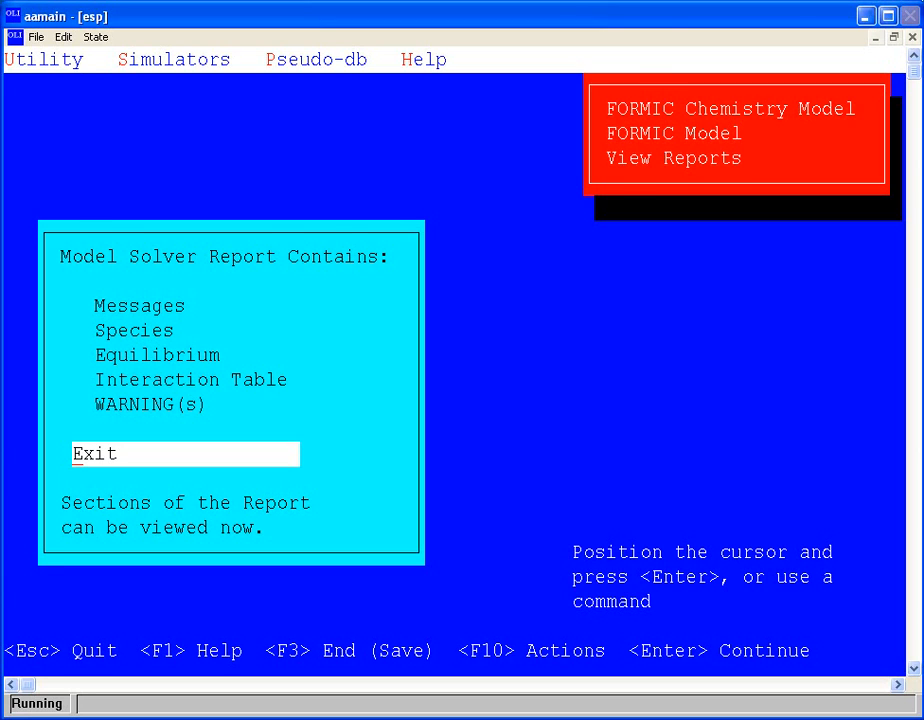
pyautogui.press('Return')
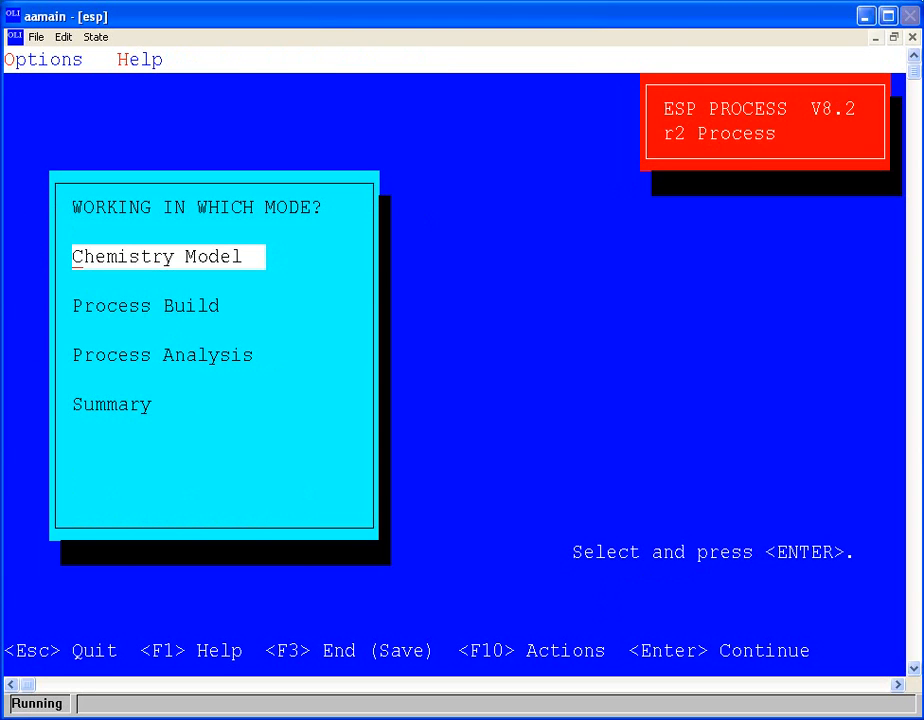
# Enter Process Build mode for the r2 process and open the Environmental Blocks group
pyautogui.press('Down')
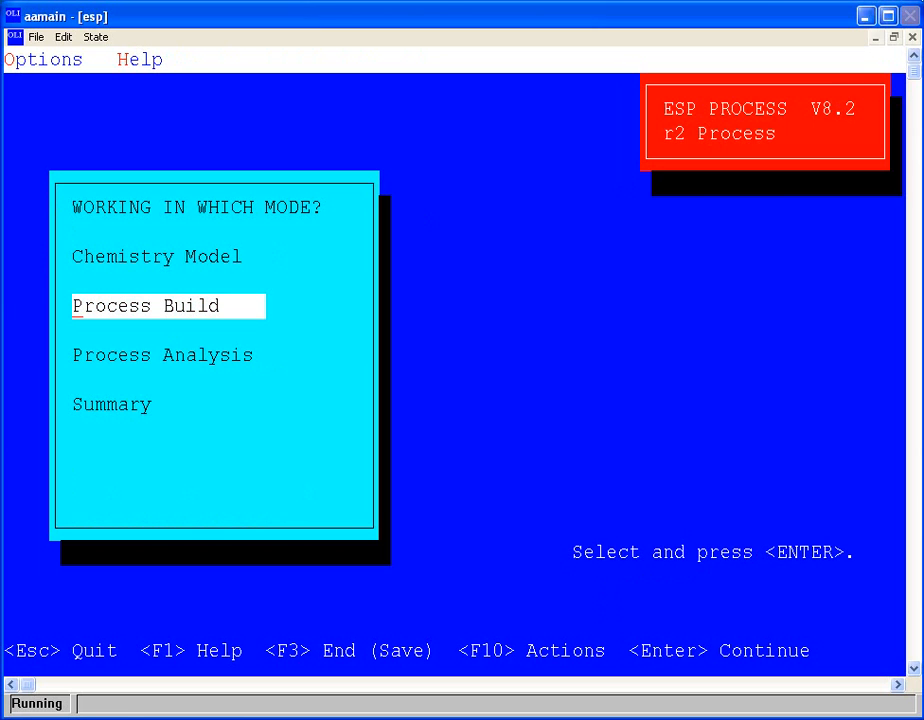
pyautogui.press('Return')
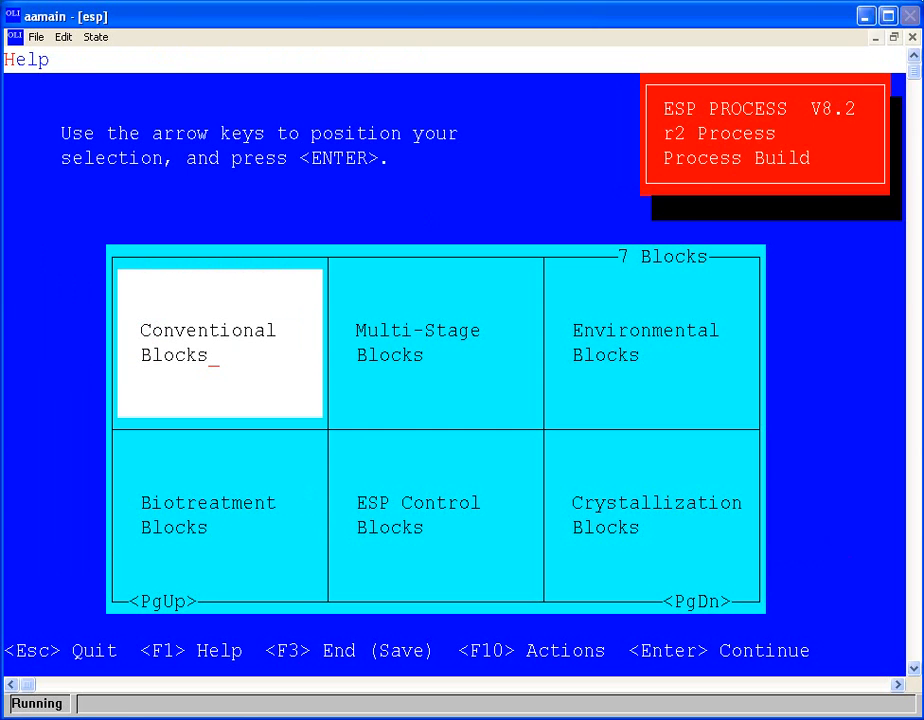
pyautogui.press('Right')
pyautogui.press('Right')
pyautogui.press('Left')
pyautogui.press('Left')
pyautogui.press('Down')
pyautogui.press('Up')
pyautogui.press('Right')
pyautogui.press('Right')
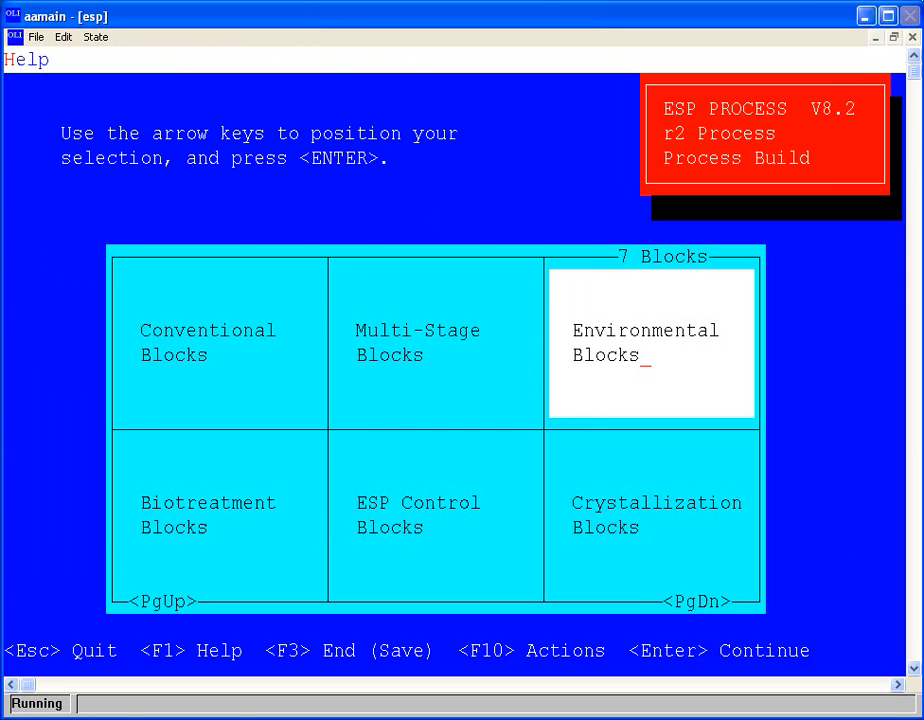
pyautogui.press('Return')
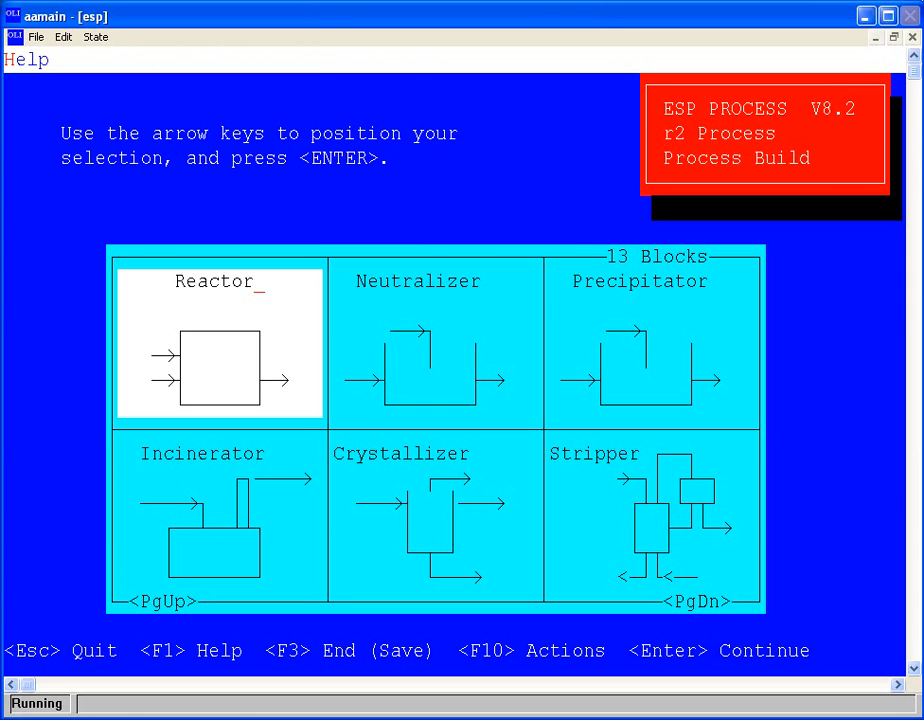
# Add a Reactor block of the Aqueous type to the process
pyautogui.press('Right')
pyautogui.press('Right')
pyautogui.press('Left')
pyautogui.press('Left')
pyautogui.press('Return')
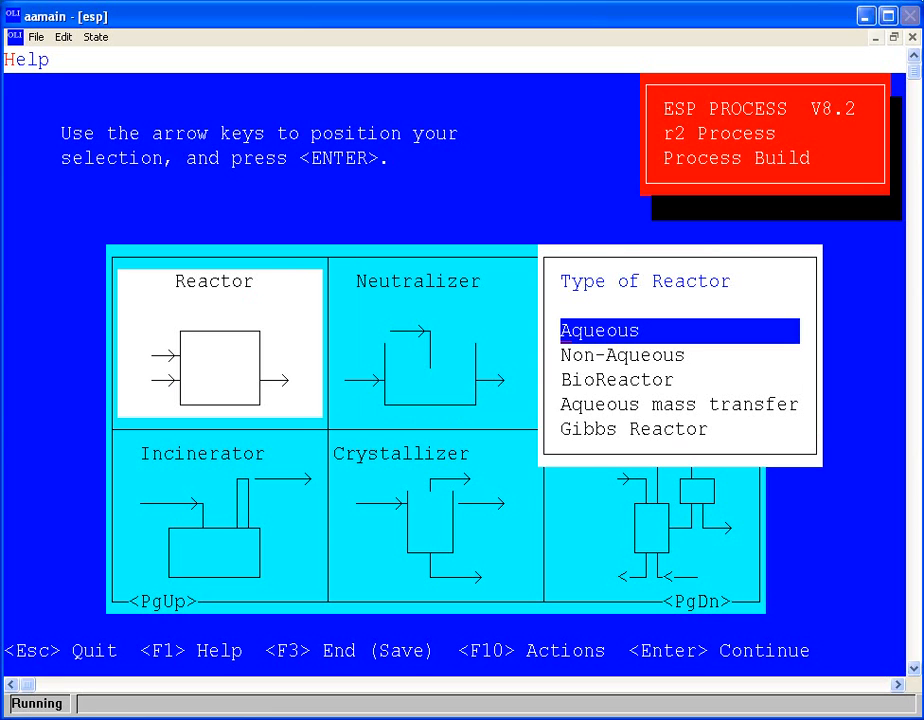
pyautogui.press('Return')
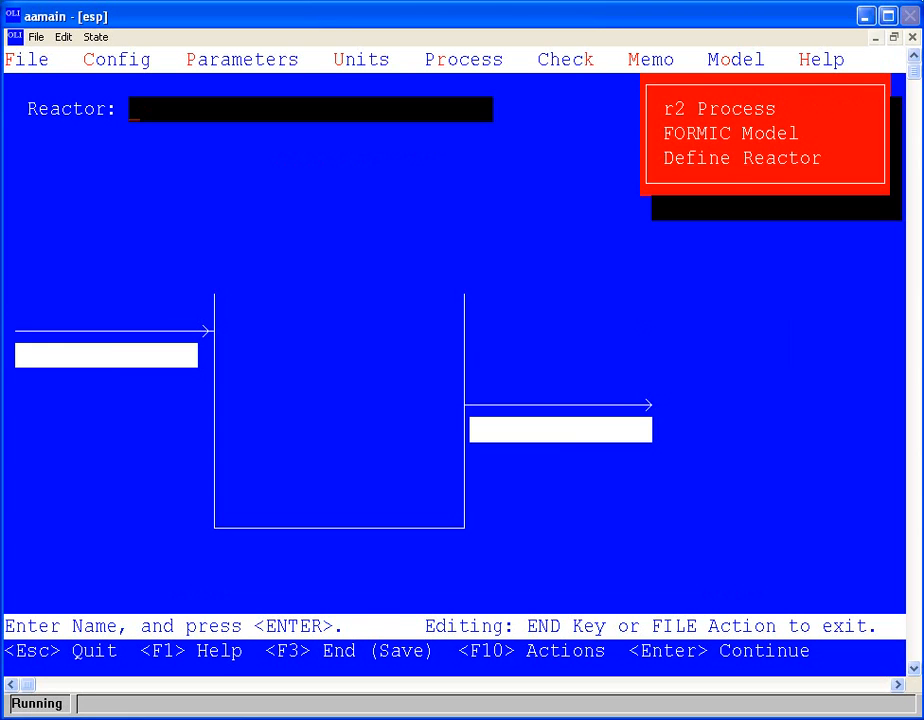
# Name the reactor block Test Reactor
pyautogui.write('Test Reac')
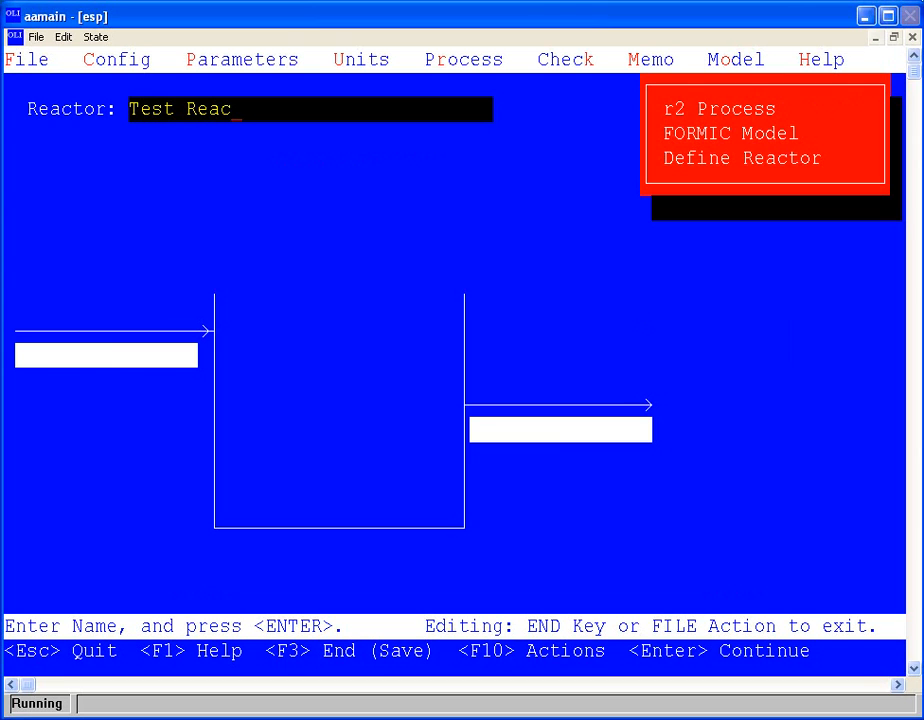
pyautogui.write('tpr')
pyautogui.press('BackSpace')
pyautogui.press('BackSpace')
pyautogui.write('or')
pyautogui.press('Return')
# Name the reactor's inlet stream Feed and its outlet stream Effluent
pyautogui.write('Feed')
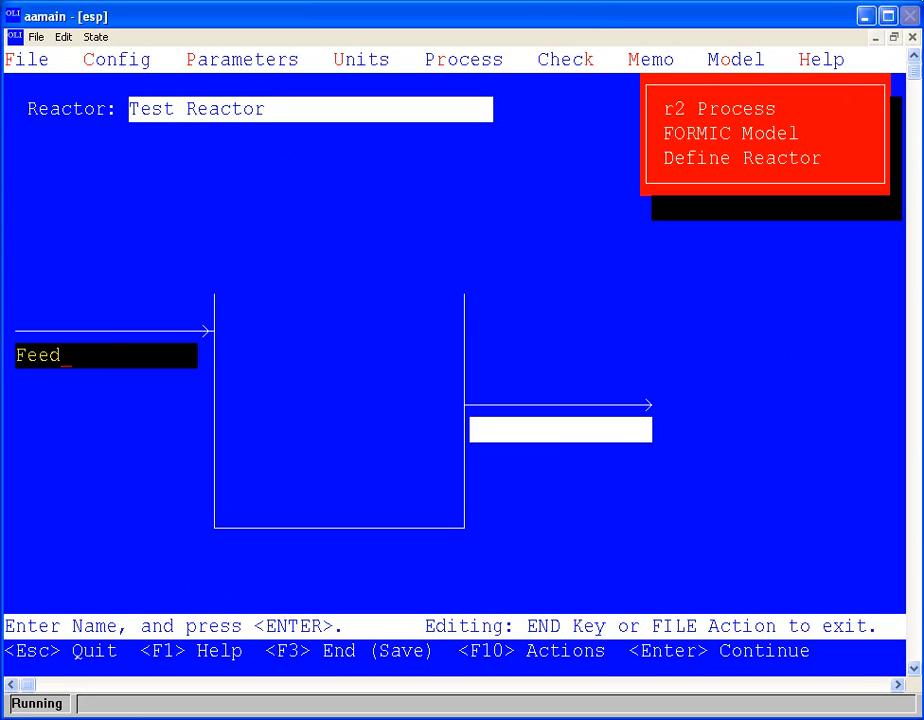
pyautogui.press('Return')
pyautogui.write('Fe')
pyautogui.press('BackSpace')
pyautogui.press('BackSpace')
pyautogui.write('Effluent')
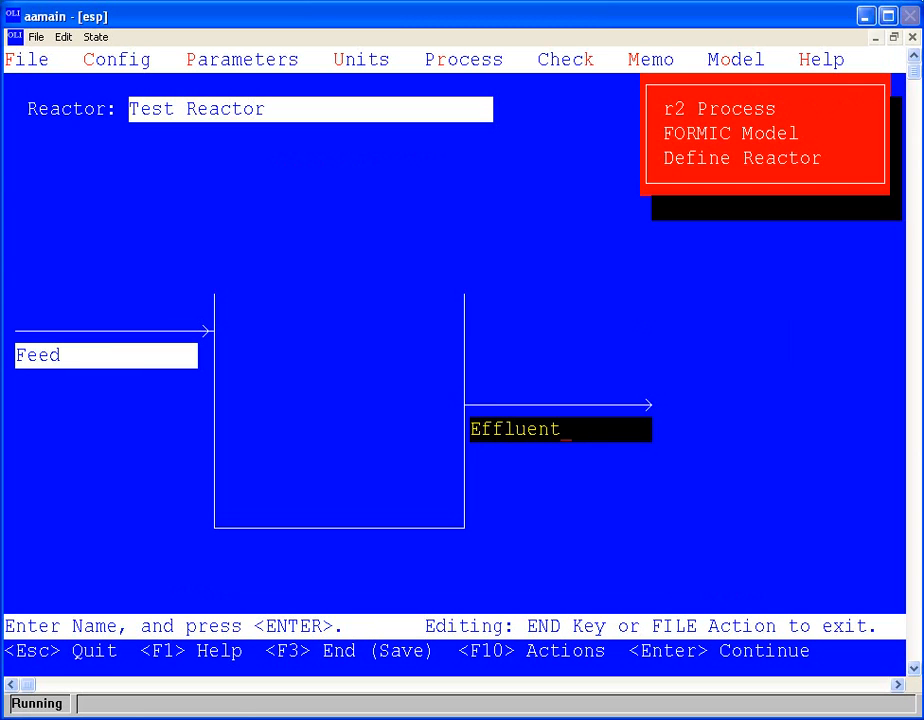
pyautogui.press('Return')
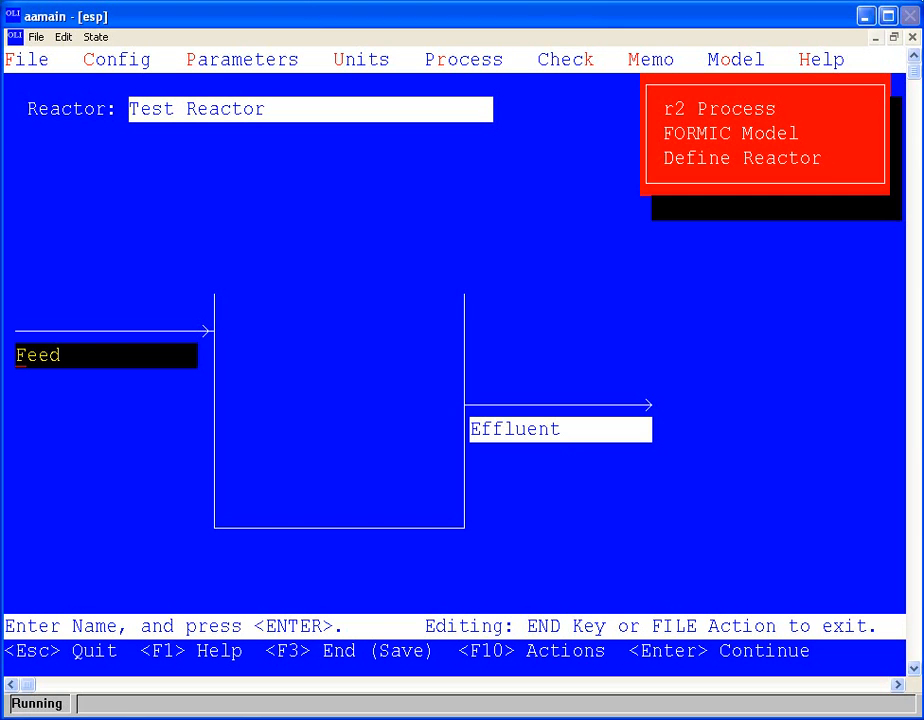
# Set the Feed stream's temperature to 25 C and its pressure to 1 atm
pyautogui.press('Return')
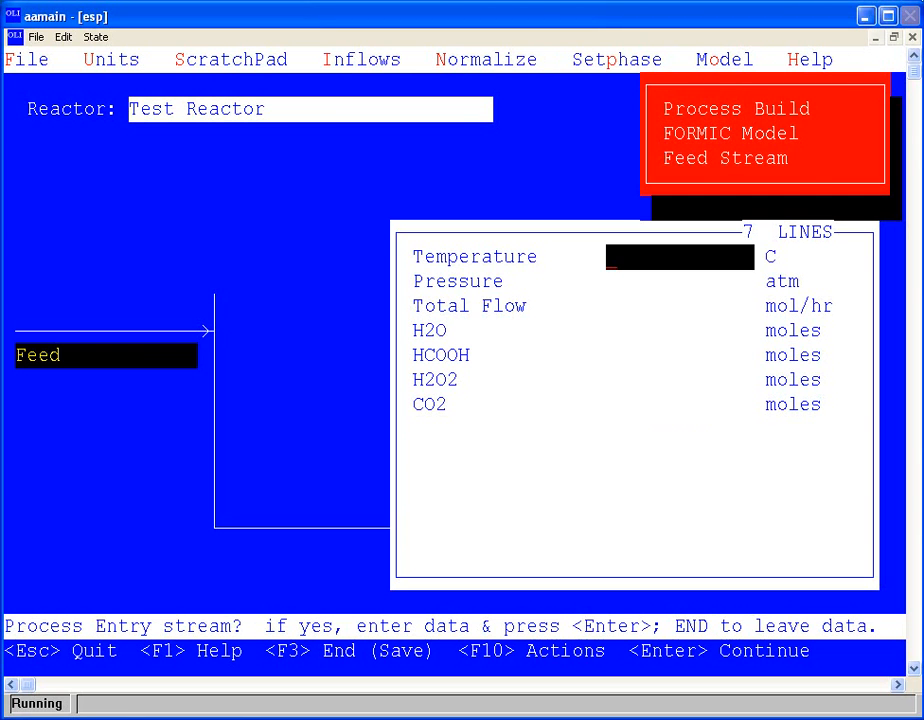
pyautogui.write('25')
pyautogui.press('Return')
pyautogui.write('1')
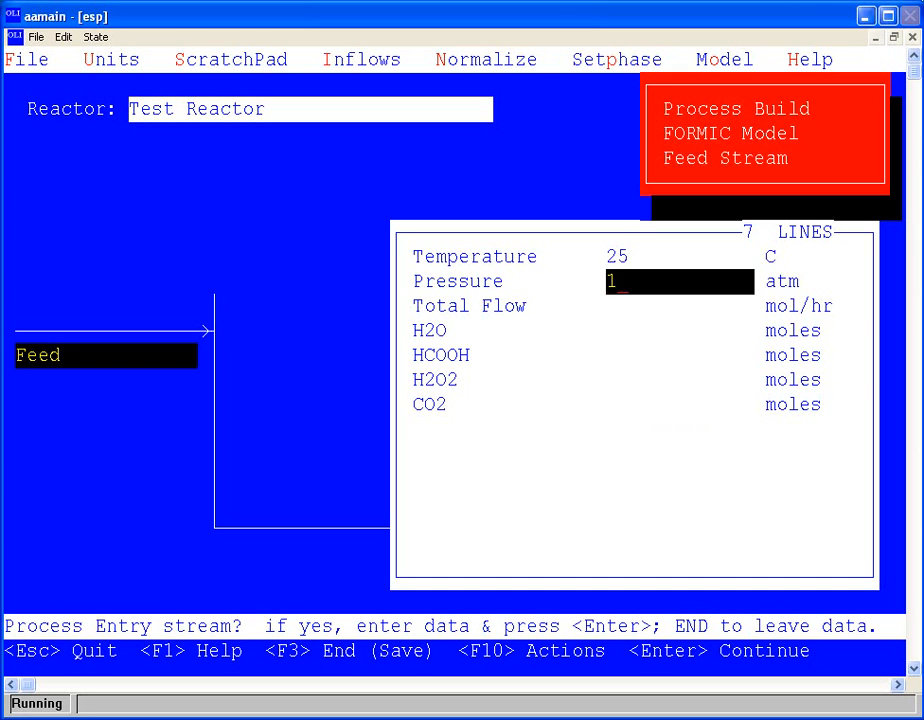
pyautogui.press('Return')
# Set the Feed stream's inflows to 100 moles H2O, 1 mole HCOOH and 1 mole H2O2
pyautogui.press('Return')
pyautogui.write('00')
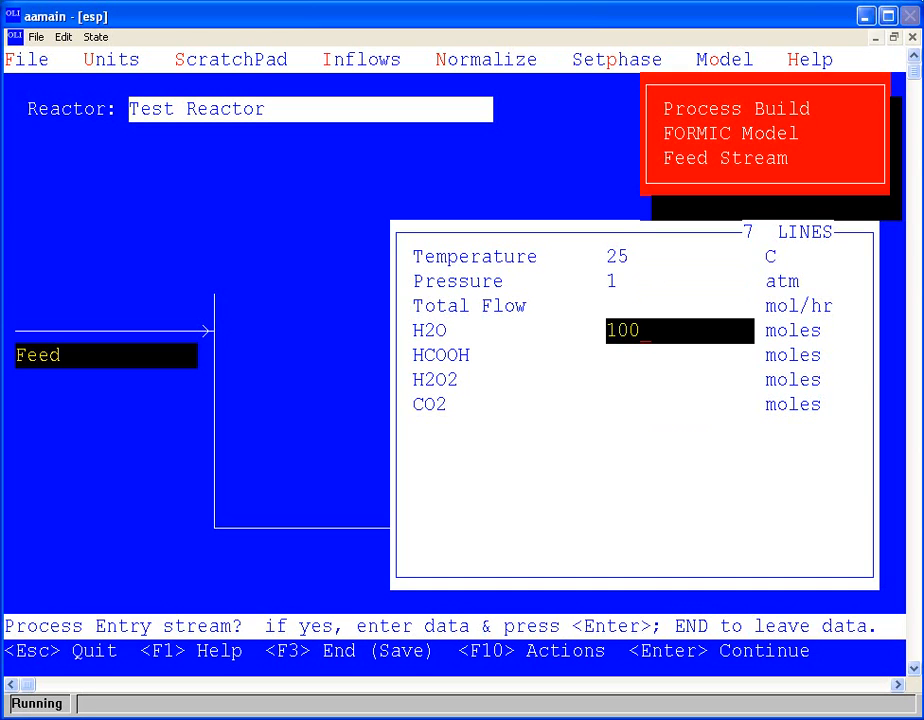
pyautogui.press('Return')
pyautogui.write('1')
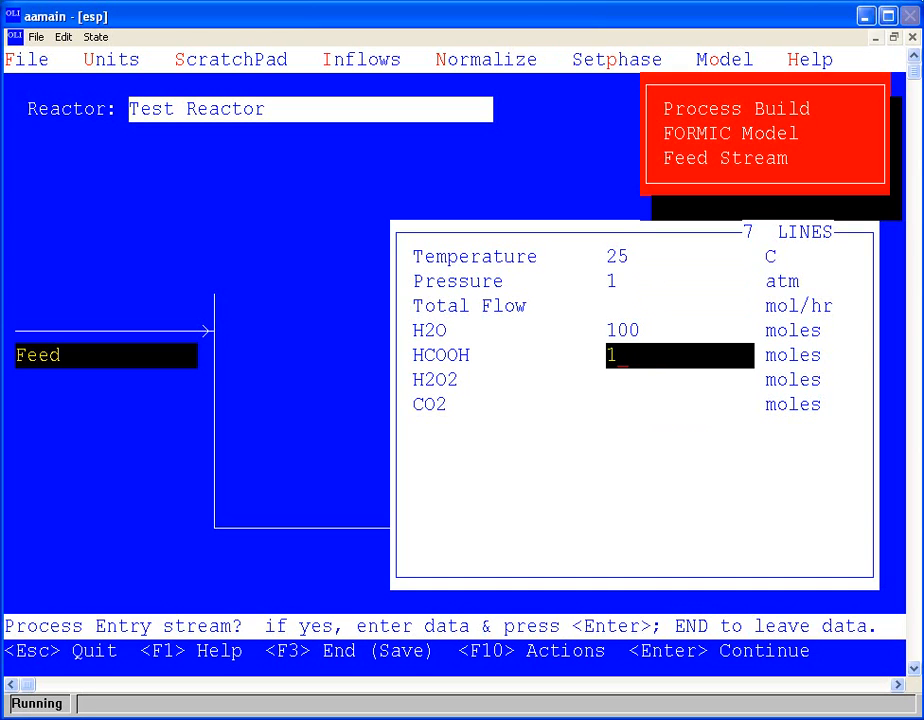
pyautogui.press('Return')
pyautogui.write('1')
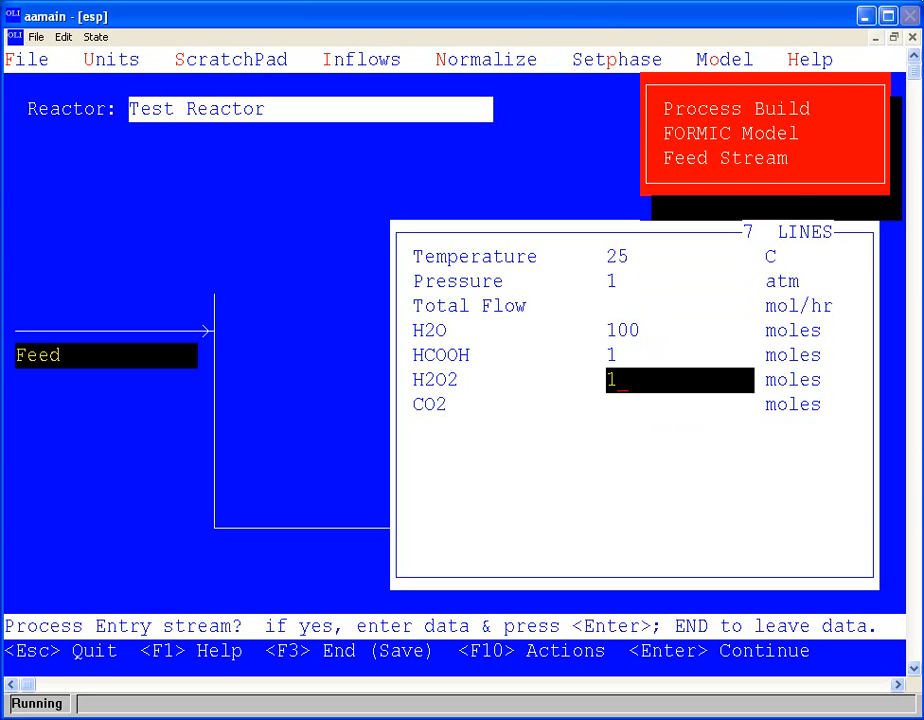
# Normalize the Feed stream by Component Flows
pyautogui.click(501, 64)
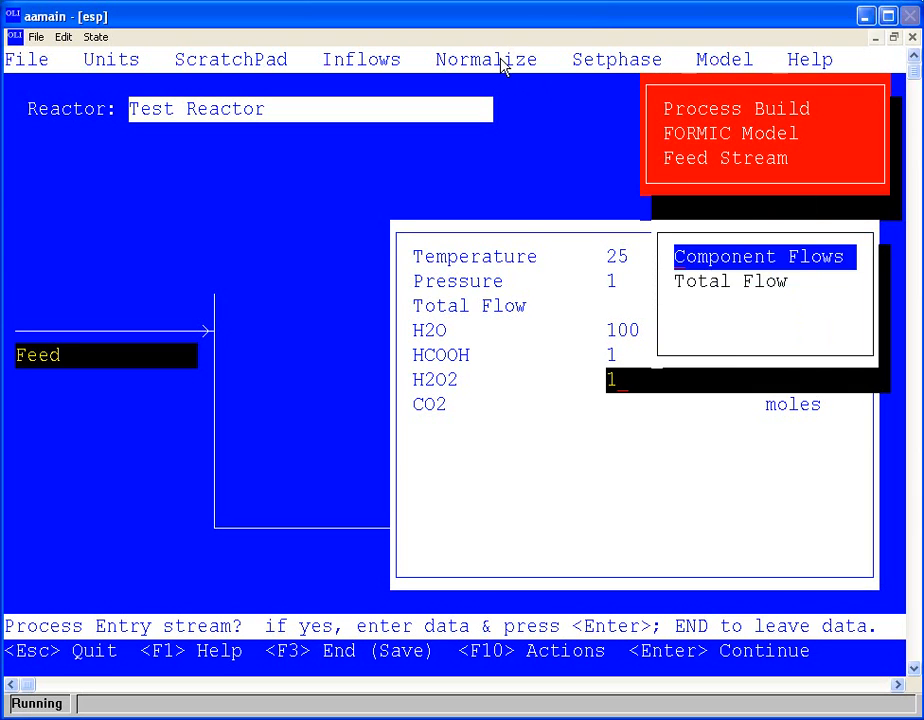
pyautogui.click(757, 260)
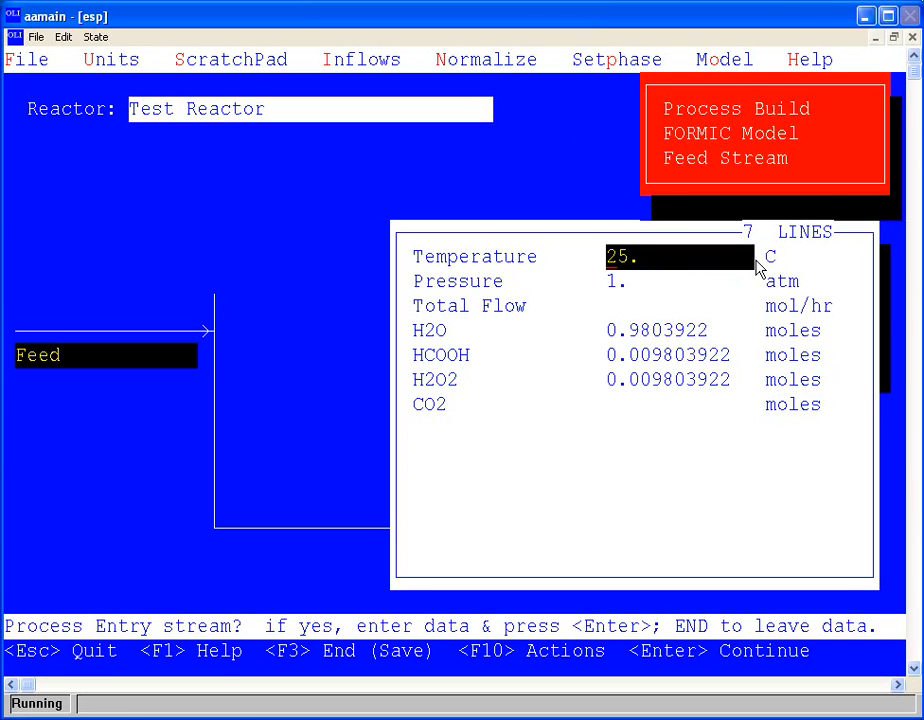
# Replace the normalized Feed fractions with 100 moles H2O, 1 mole HCOOH and 1 mole H2O2
pyautogui.click(651, 332)
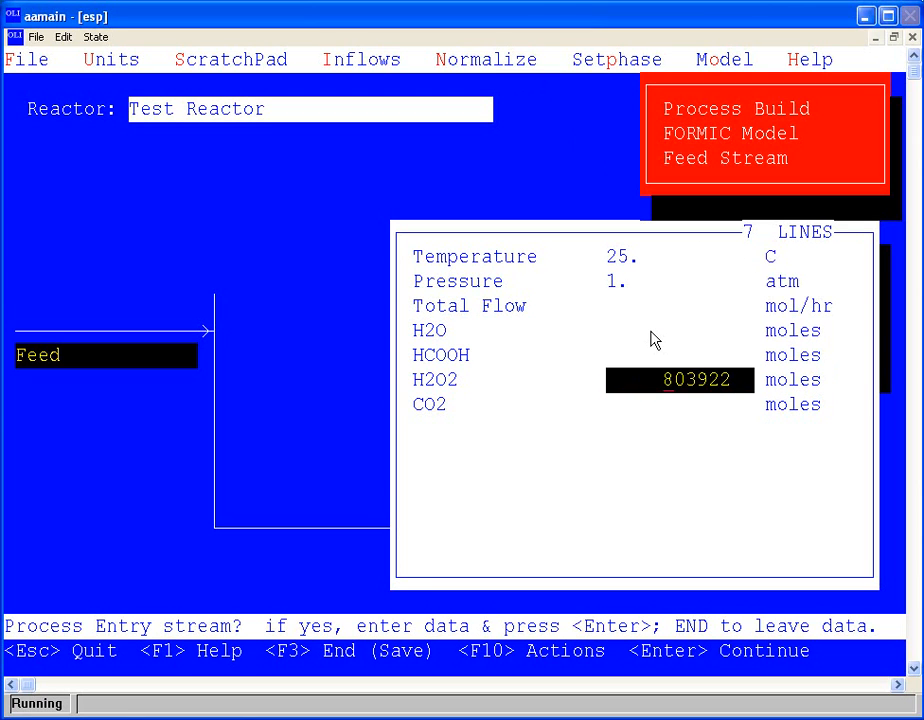
pyautogui.press('Up')
pyautogui.press('Up')
pyautogui.press('Up')
pyautogui.press('Down')
pyautogui.write('100')
pyautogui.press('Return')
pyautogui.write('1')
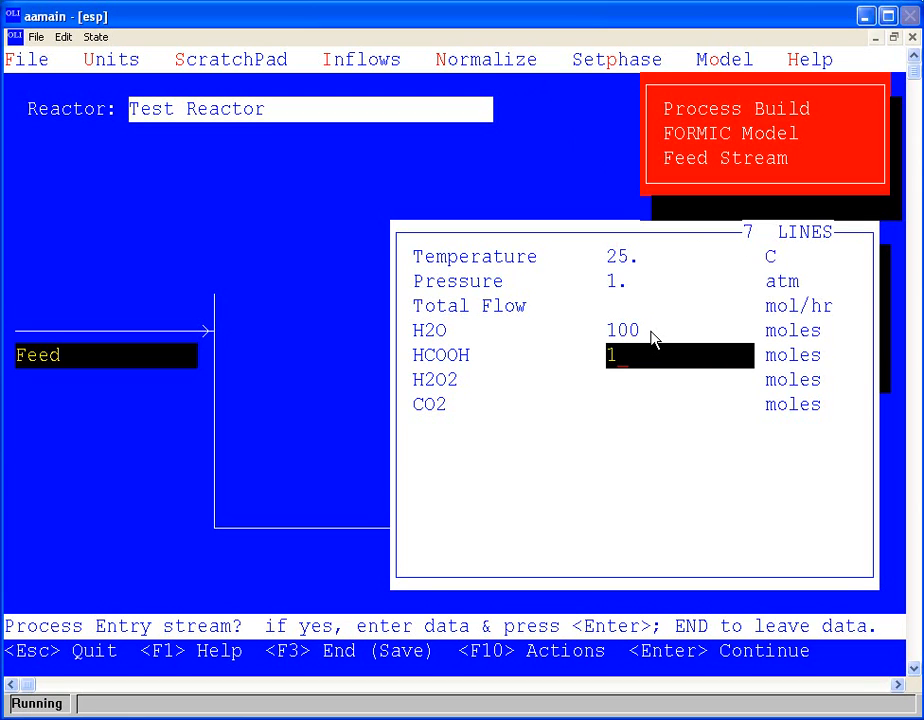
pyautogui.press('Return')
pyautogui.write('1')
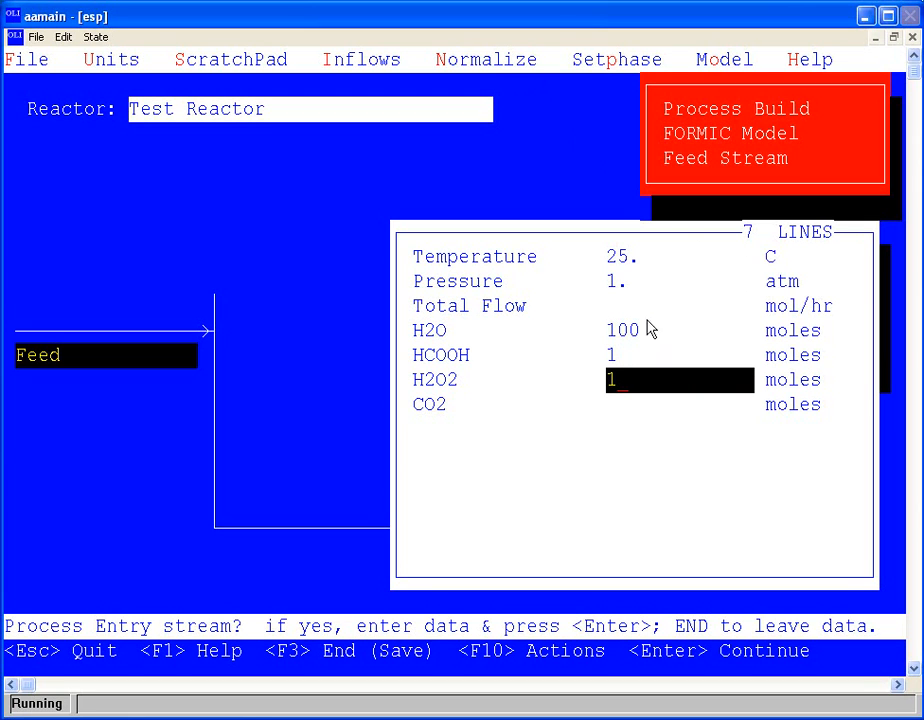
# Normalize the Feed stream by Total Flow and accept its stream data
pyautogui.click(506, 72)
pyautogui.click(718, 281)
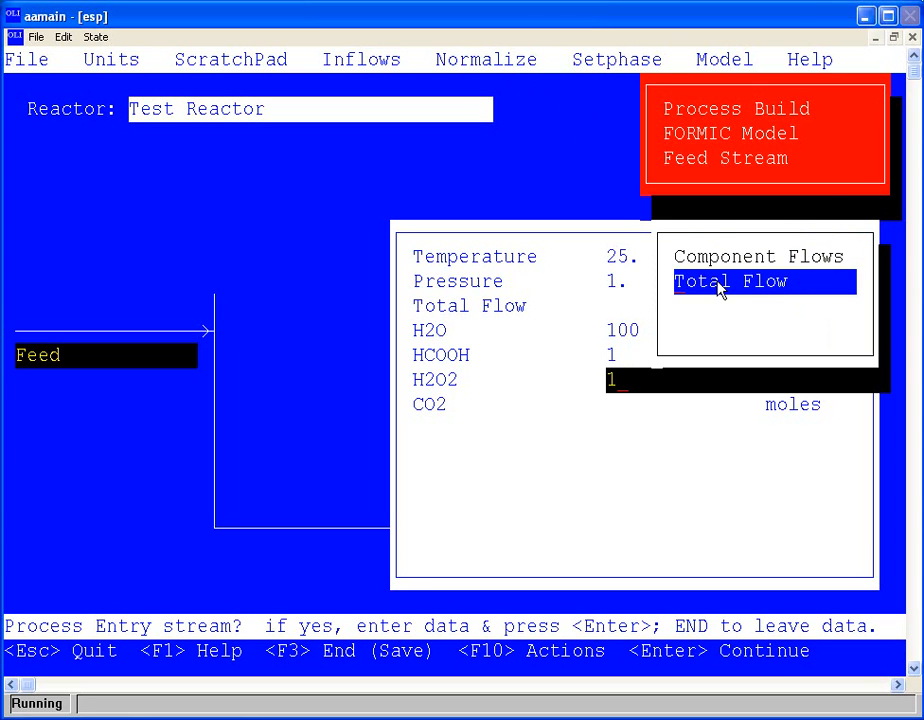
pyautogui.click(718, 283)
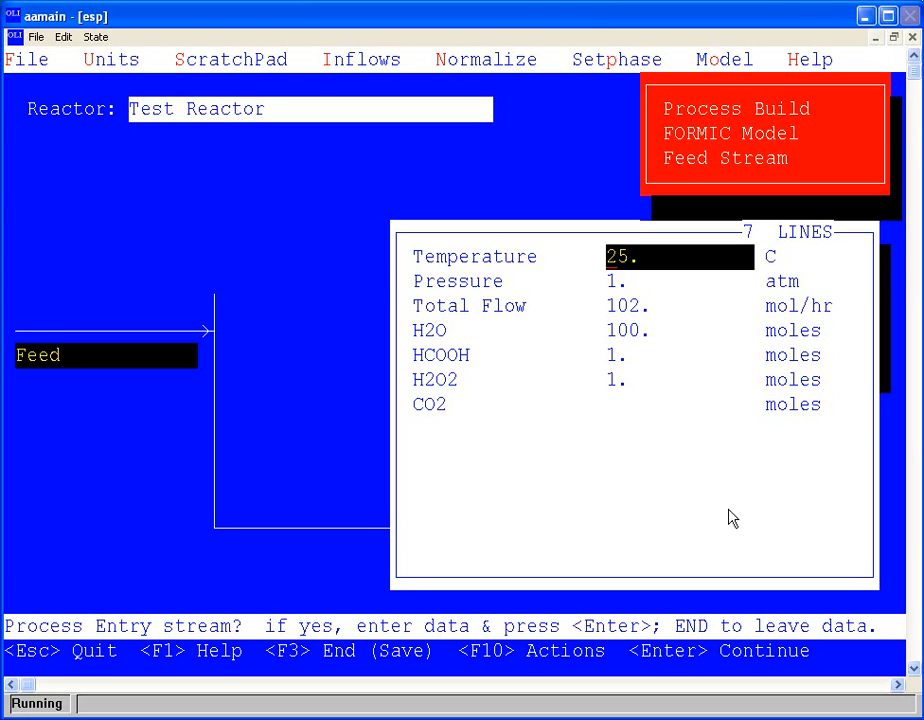
pyautogui.press('Return')
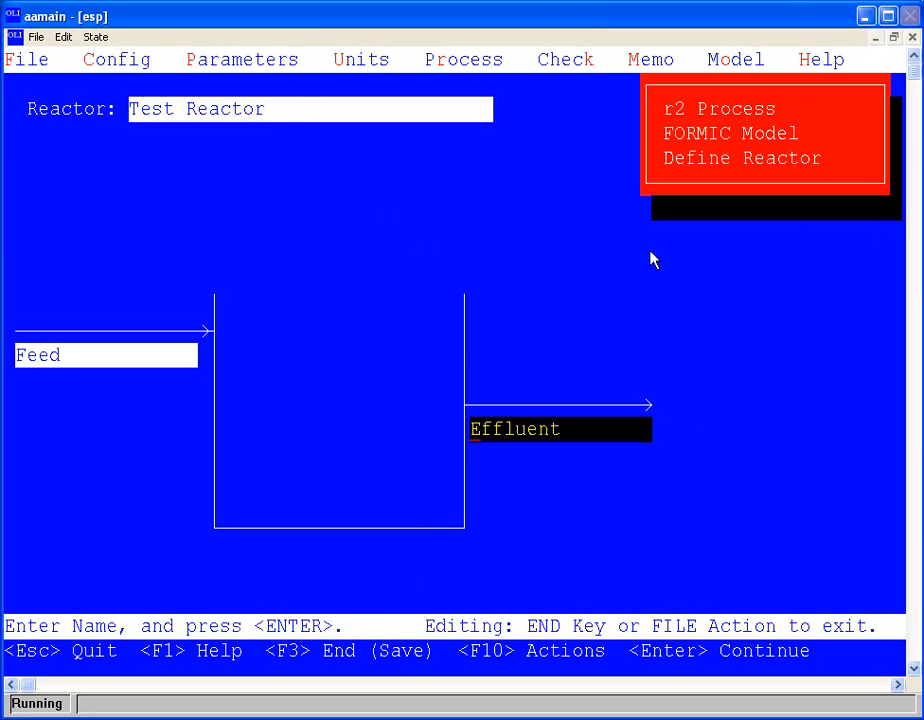
# Add HCOOH as a new key reactant in the reactor's reactions, with a conversion fraction of 0.5
pyautogui.click(266, 64)
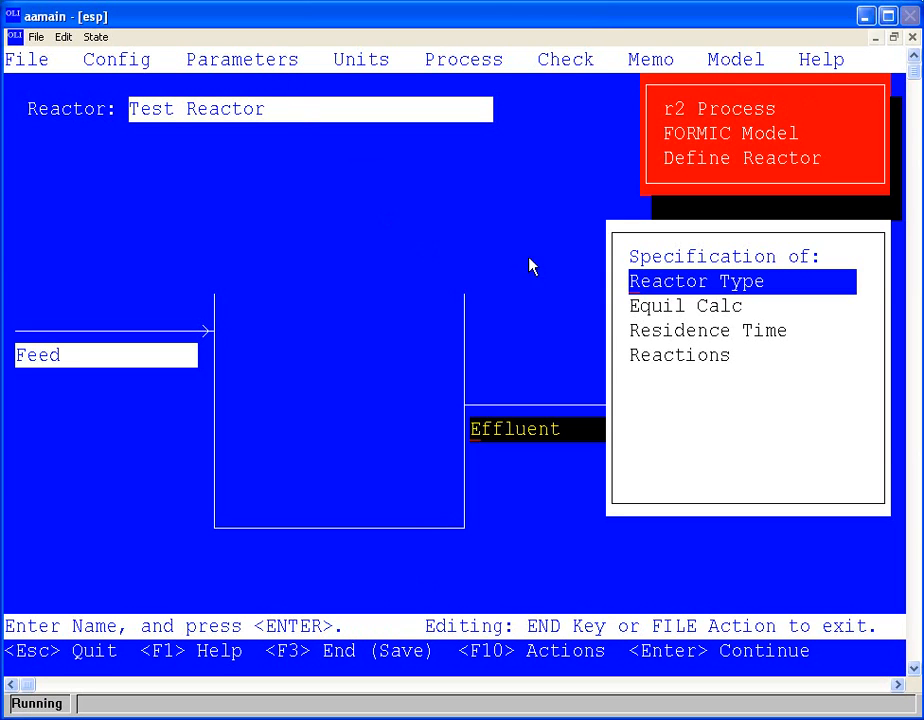
pyautogui.click(687, 368)
pyautogui.click(687, 368)
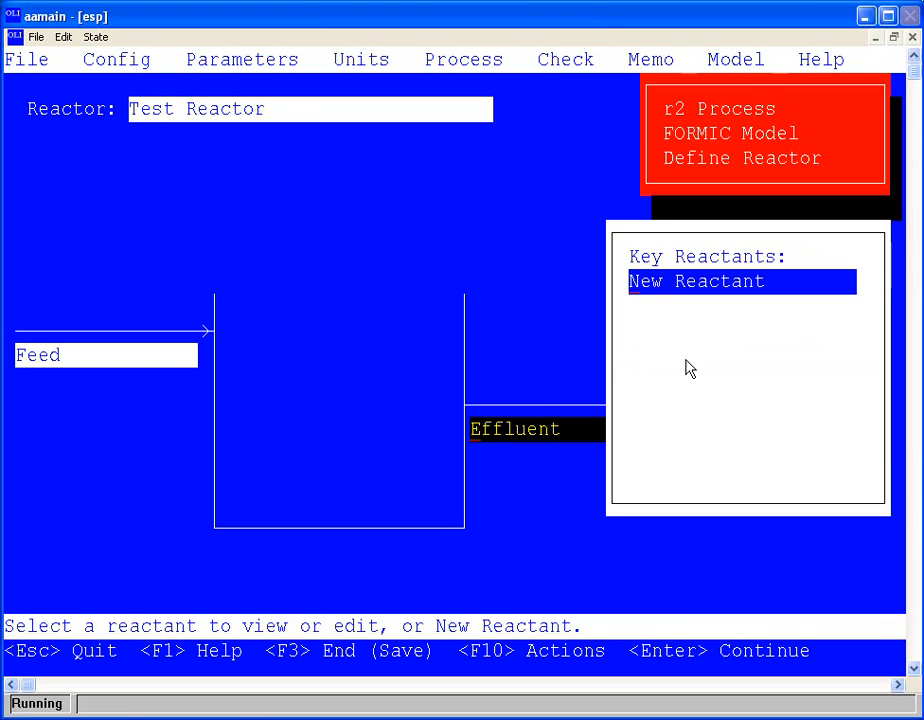
pyautogui.click(729, 285)
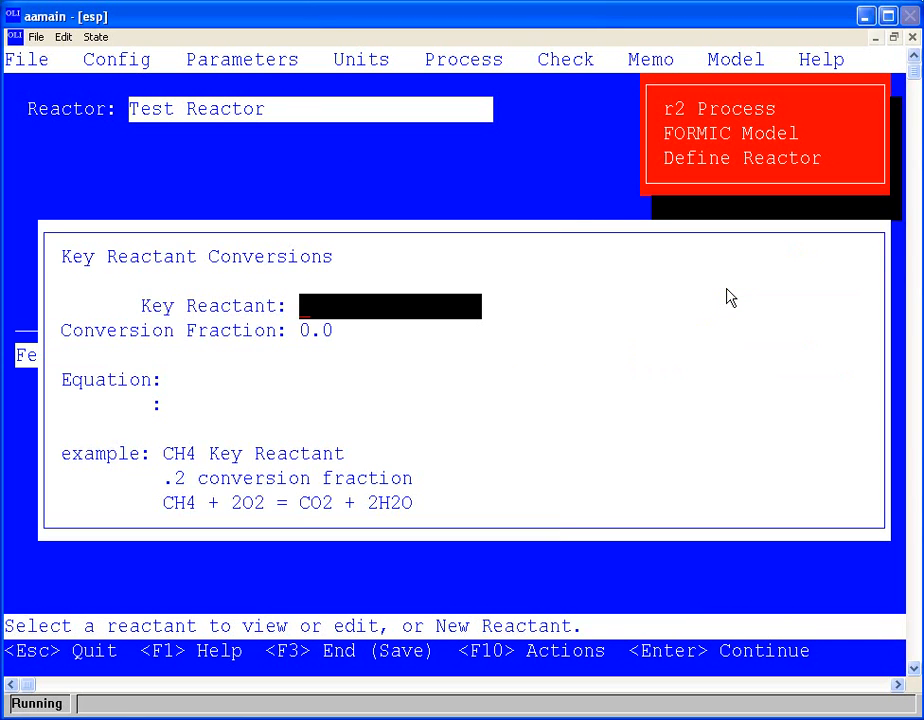
pyautogui.write('HCOOH')
pyautogui.press('Return')
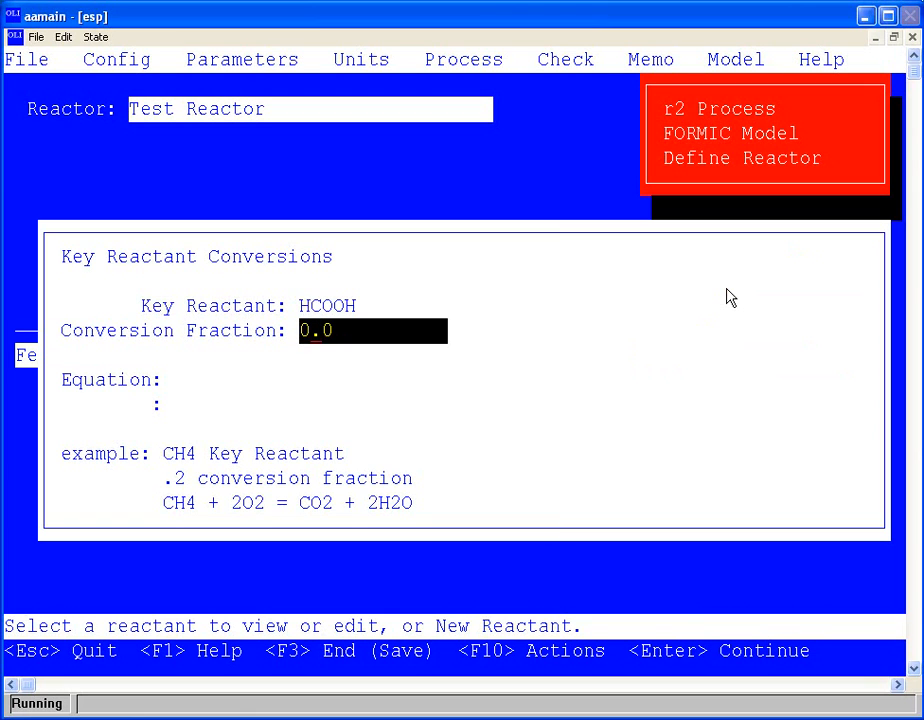
pyautogui.write('0.5')
pyautogui.press('Return')
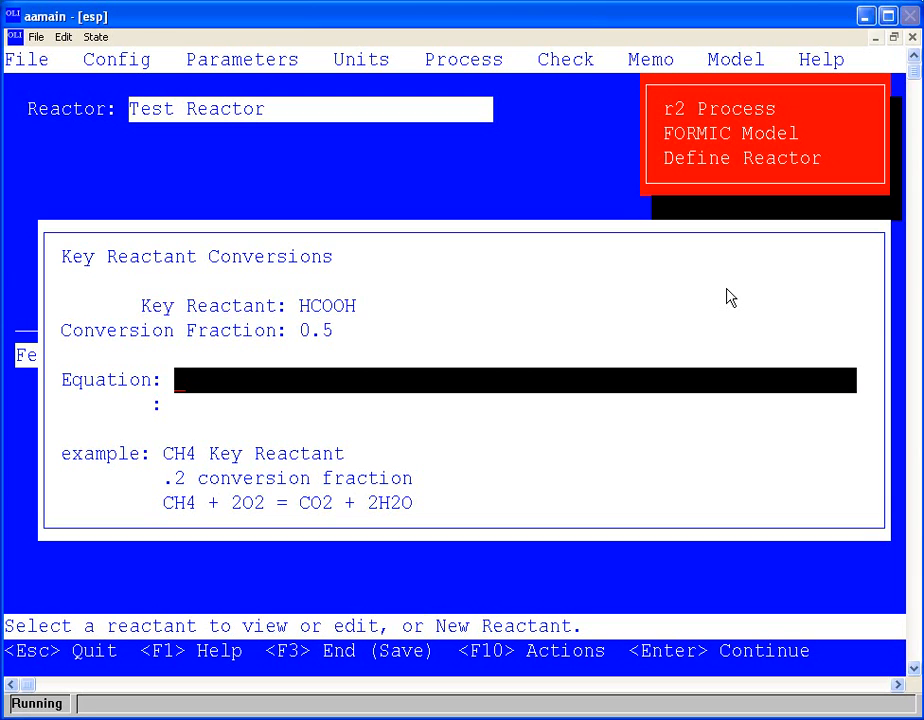
# Enter the HCOOH reaction equation as HCOOH + H2O2 = CO2 + 2H2O and save the reactant
pyautogui.write('HCOOH + H2O2 =')
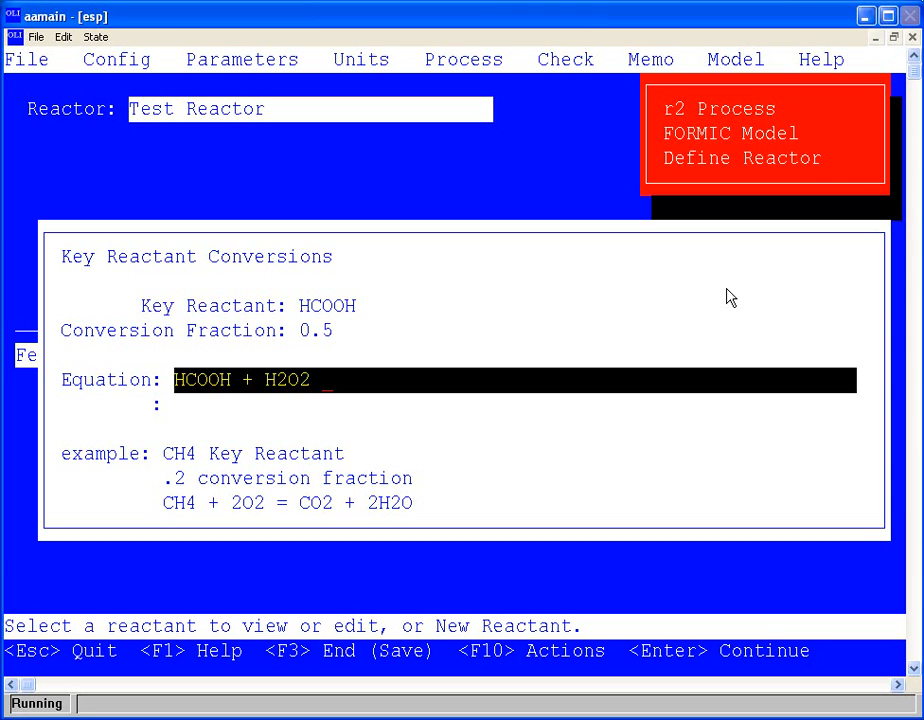
pyautogui.write(' CP')
pyautogui.press('BackSpace')
pyautogui.write('O2 + 2')
pyautogui.write('H2O')
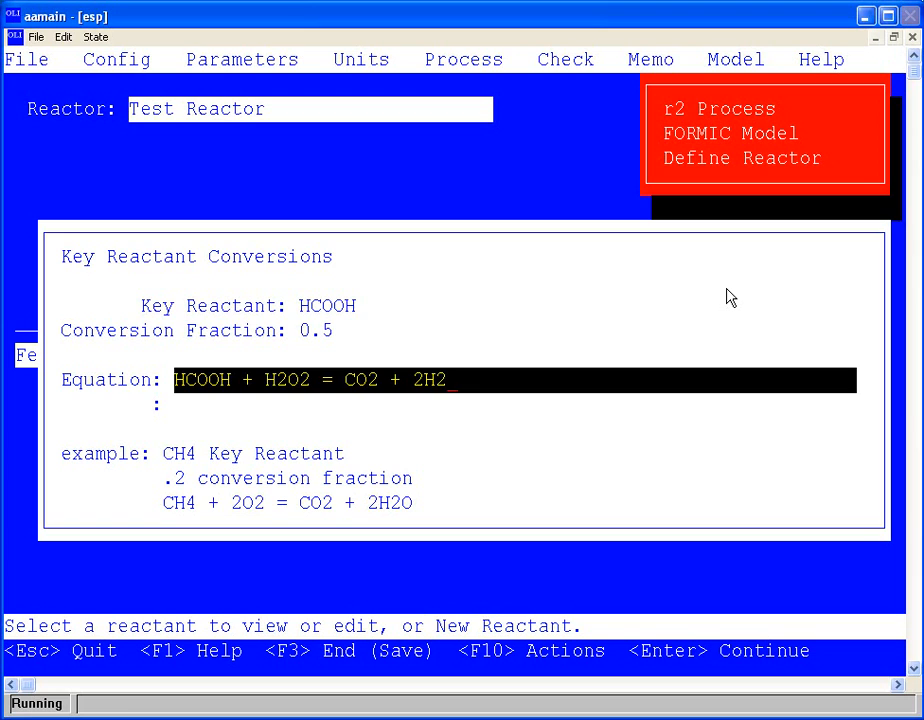
pyautogui.press('Return')
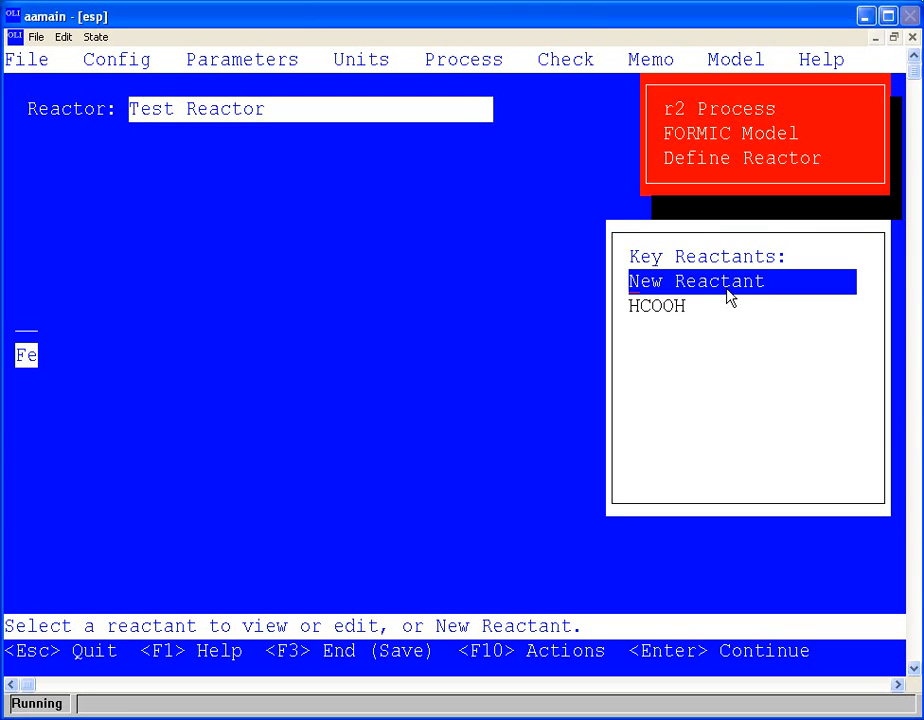
# Review the conversion fraction and equation stored for the HCOOH key reactant
pyautogui.press('Down')
pyautogui.press('Return')
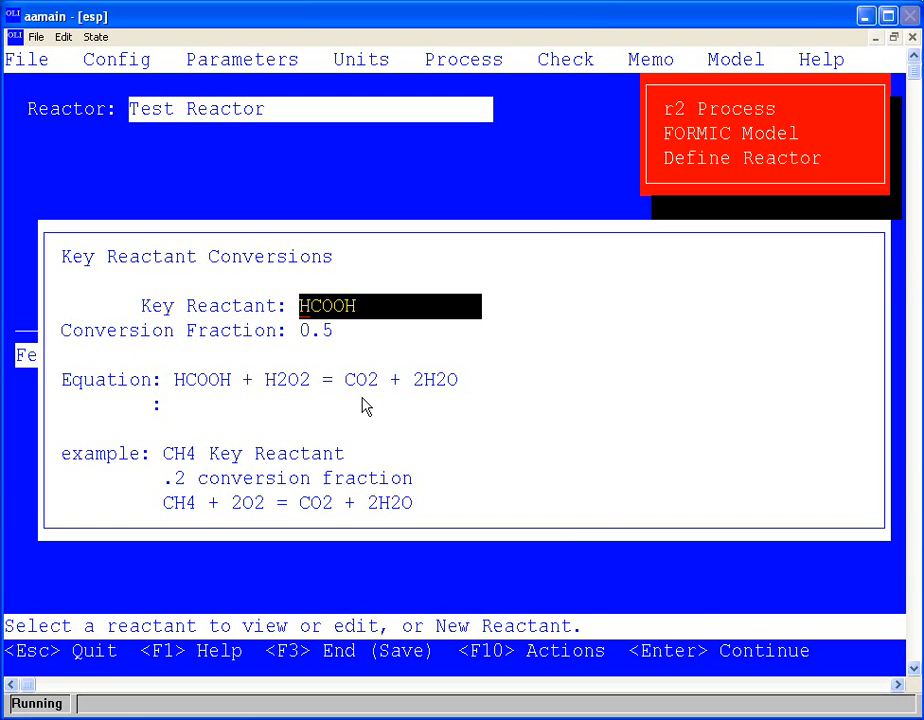
pyautogui.press('Escape')
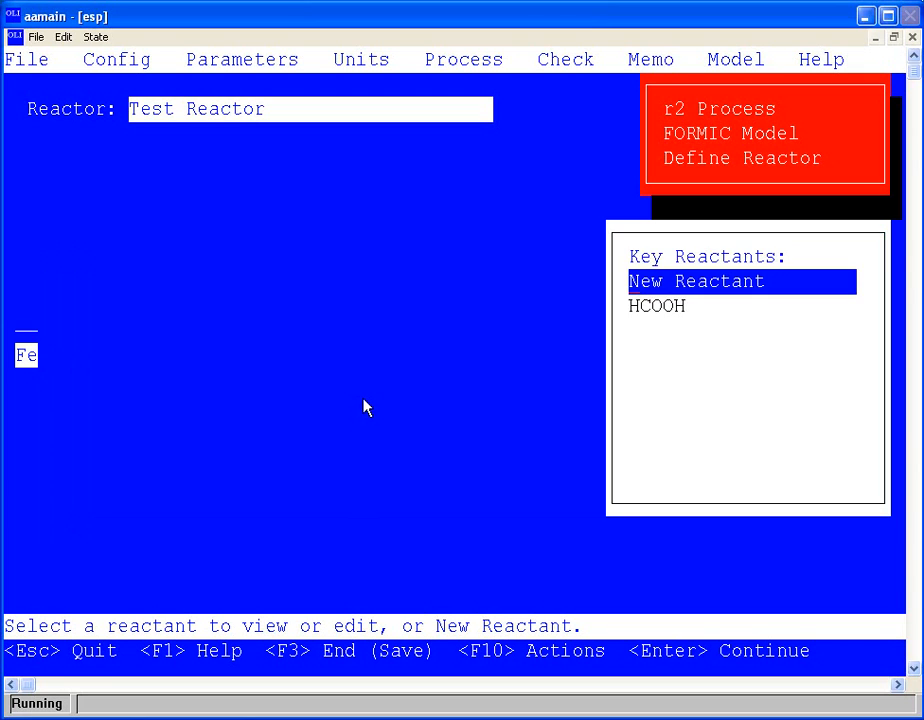
# Leave the reactor definition and Process Build, and calculate the r2 process in Process Analysis
pyautogui.press('Escape')
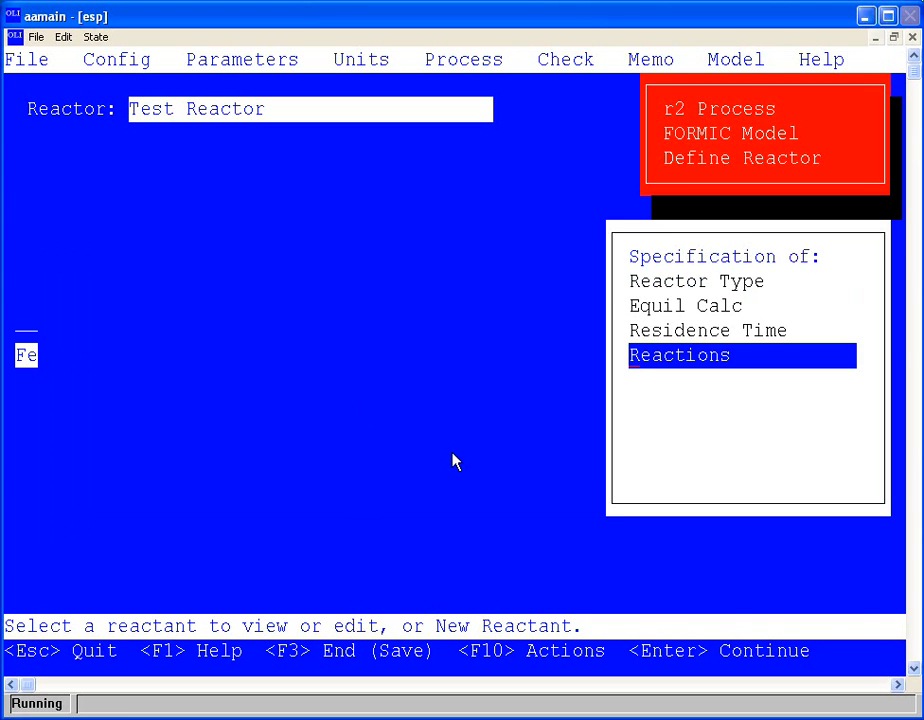
pyautogui.press('Escape')
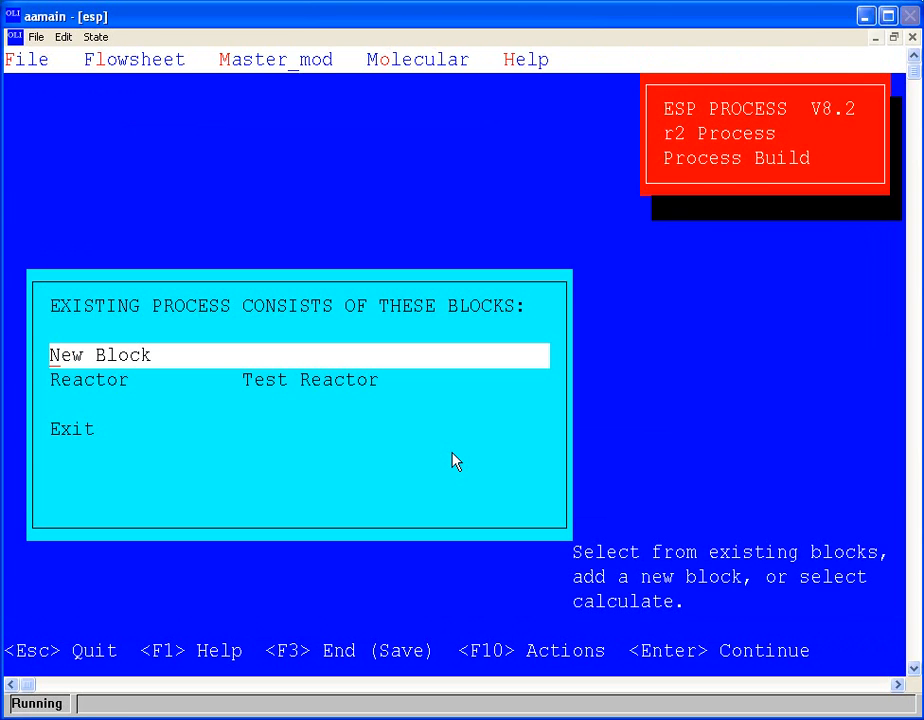
pyautogui.press('Escape')
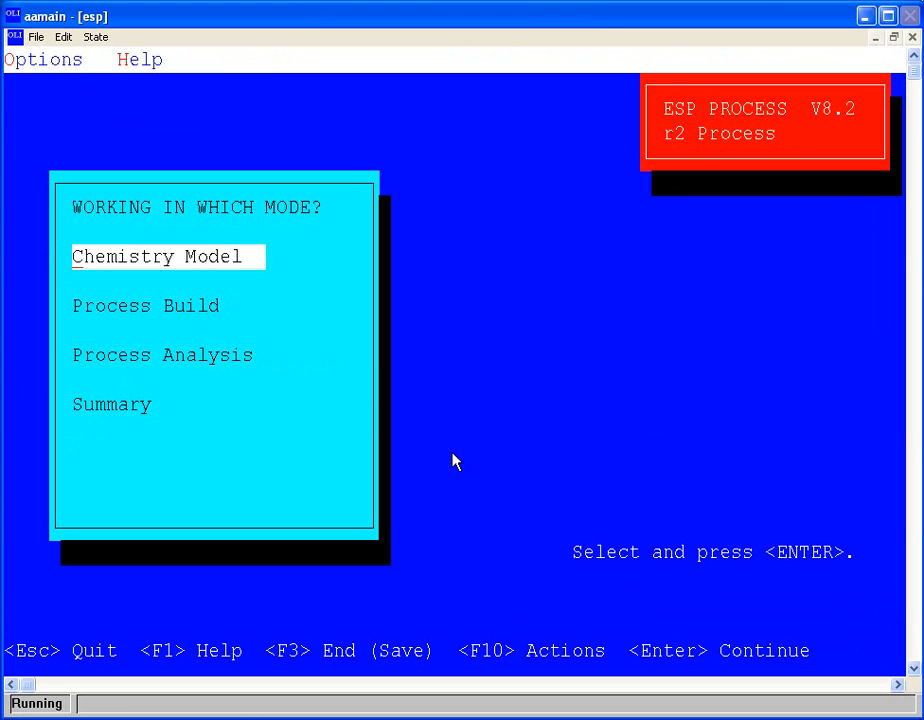
pyautogui.press('Down')
pyautogui.press('Down')
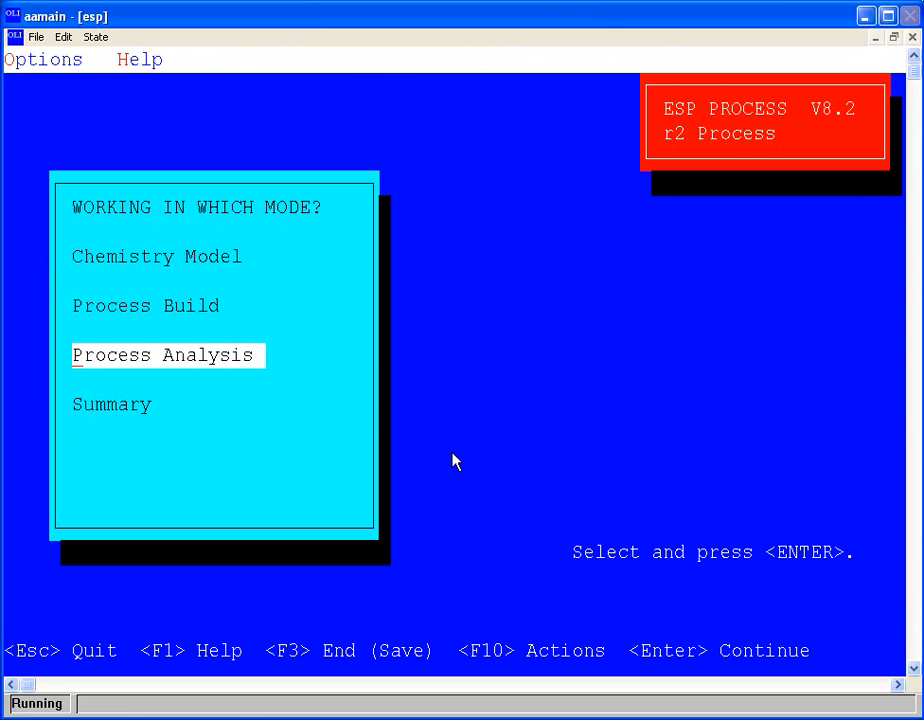
pyautogui.press('Return')
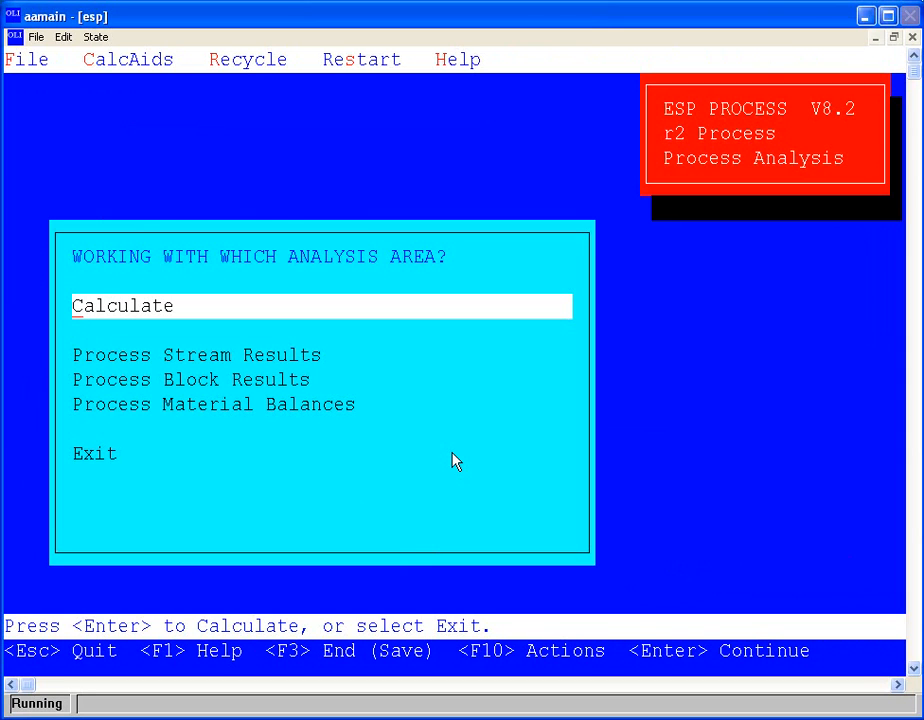
pyautogui.press('Return')
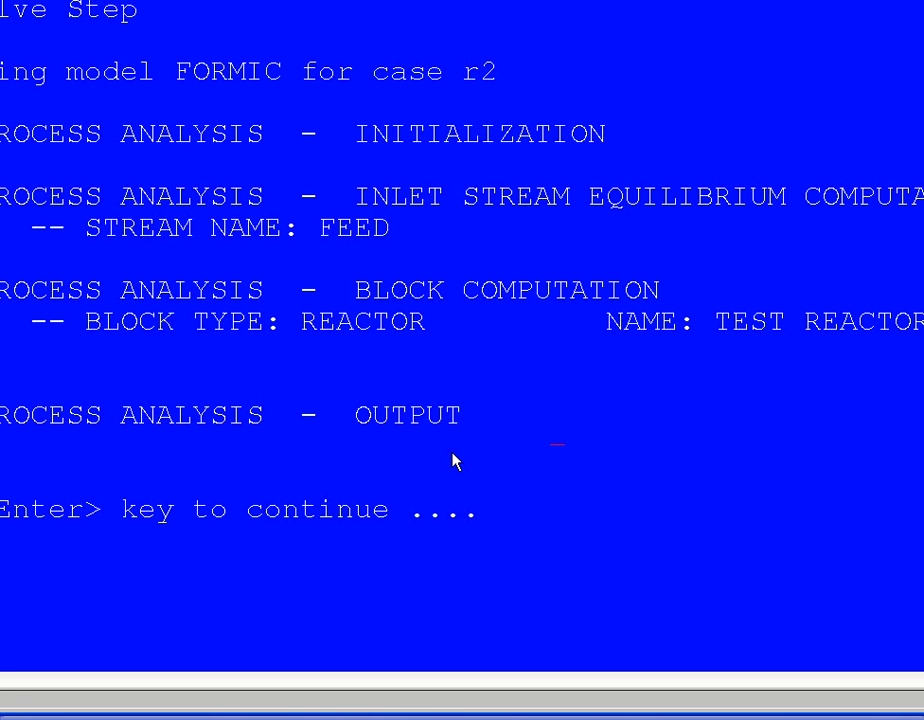
pyautogui.press('Return')
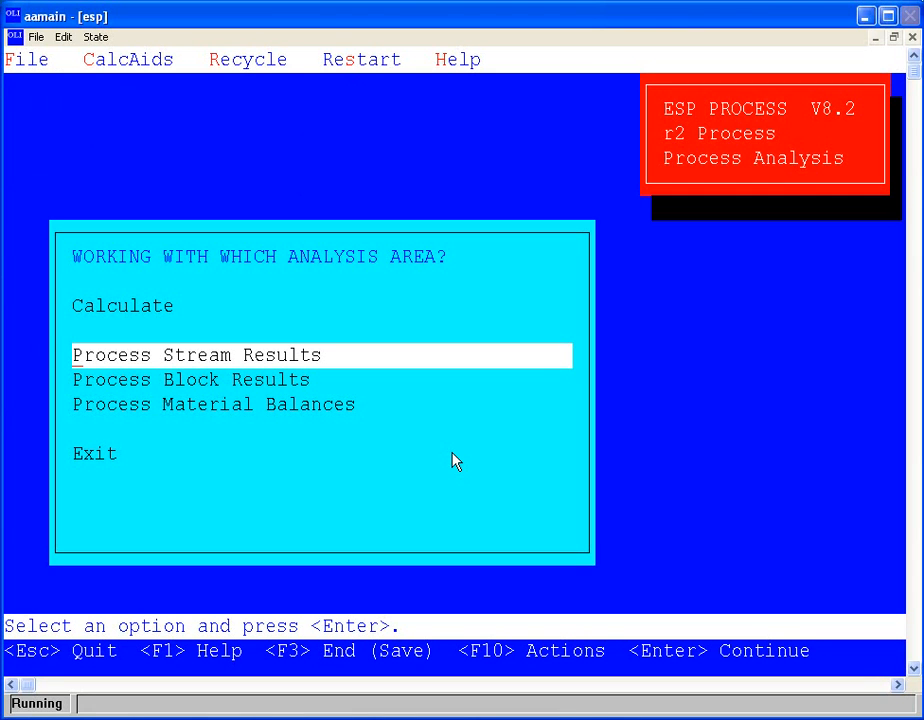
# Examine the calculated Feed stream results by phase, from the temperature and pH through the ionic species flows
pyautogui.press('Return')
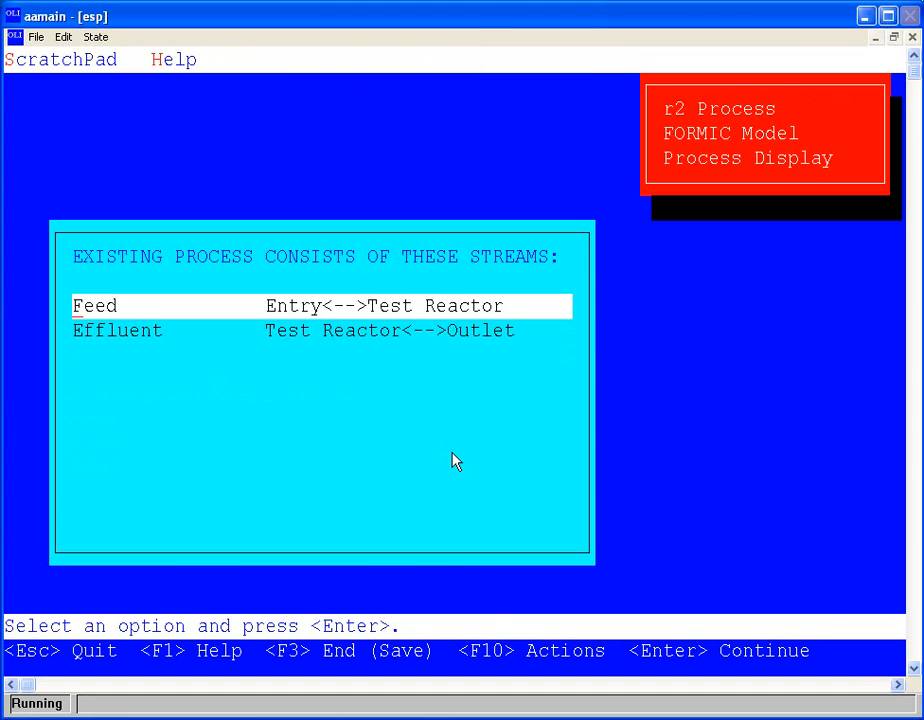
pyautogui.press('Return')
pyautogui.press('Down')
pyautogui.press('Down')
pyautogui.press('Down')
pyautogui.press('Down')
pyautogui.press('Down')
pyautogui.press('Down')
pyautogui.press('Down')
pyautogui.press('Down')
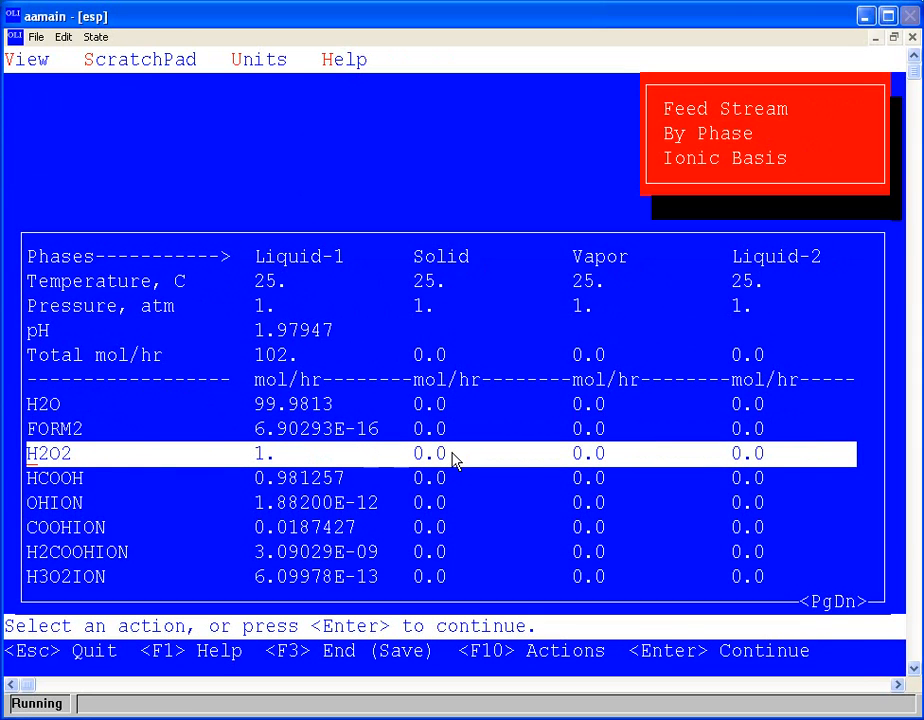
pyautogui.press('Down')
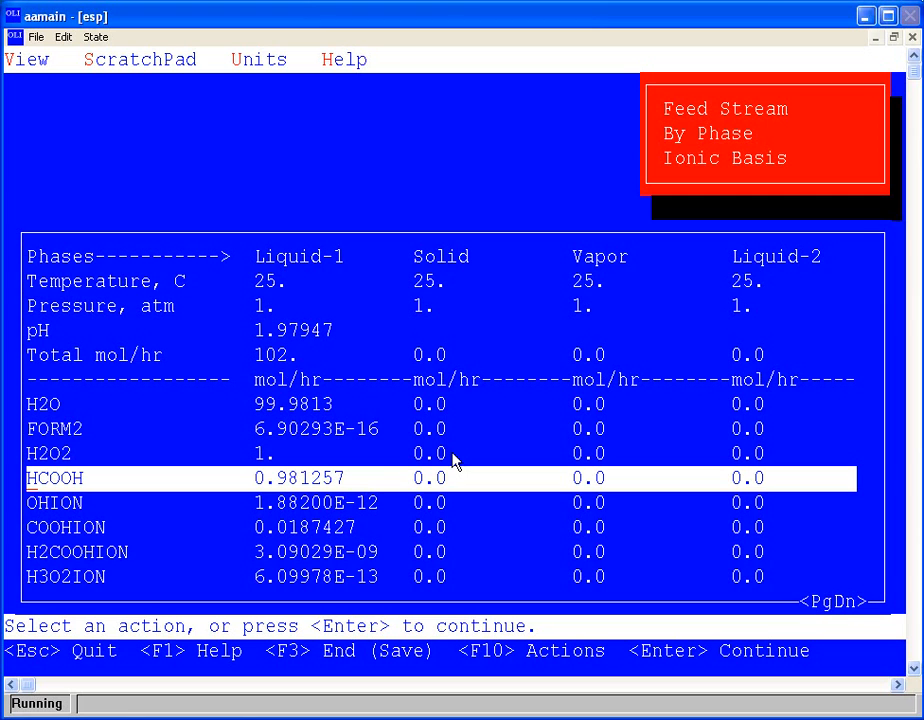
pyautogui.press('Down')
pyautogui.press('Down')
pyautogui.press('Down')
pyautogui.press('Down')
pyautogui.press('Down')
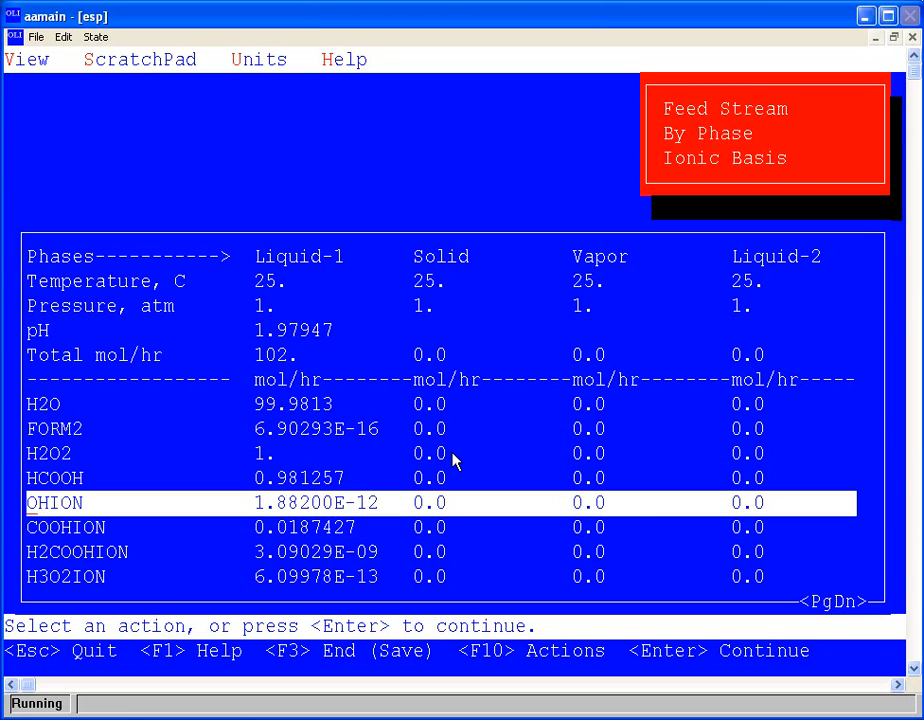
pyautogui.press('Down')
pyautogui.press('Down')
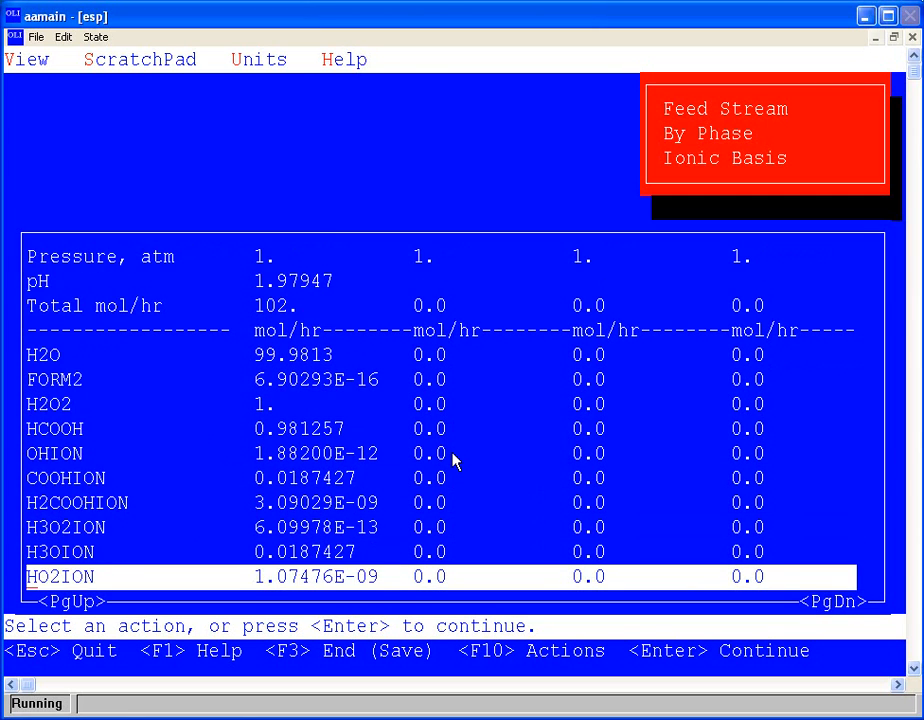
pyautogui.press('Up')
pyautogui.press('Up')
pyautogui.press('Up')
pyautogui.press('Up')
pyautogui.press('Up')
pyautogui.press('Up')
pyautogui.press('Up')
pyautogui.press('Up')
pyautogui.press('Up')
pyautogui.press('Up')
pyautogui.press('Up')
pyautogui.press('Up')
pyautogui.press('Up')
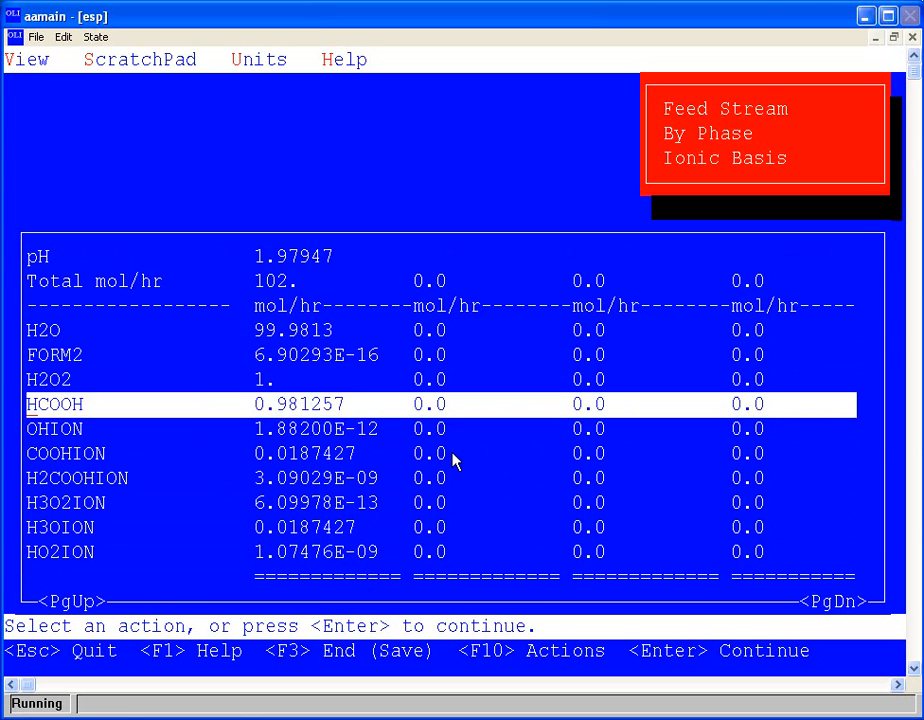
pyautogui.press('Up')
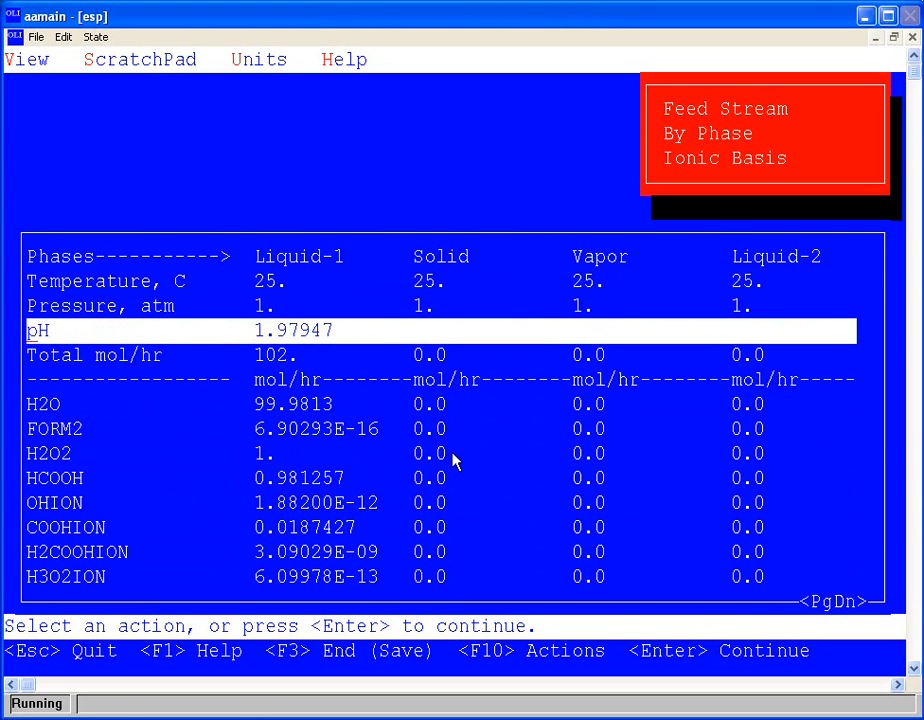
# Examine the calculated Effluent stream results by phase, from the temperature and pH through the first species flows
pyautogui.press('Escape')
pyautogui.press('Down')
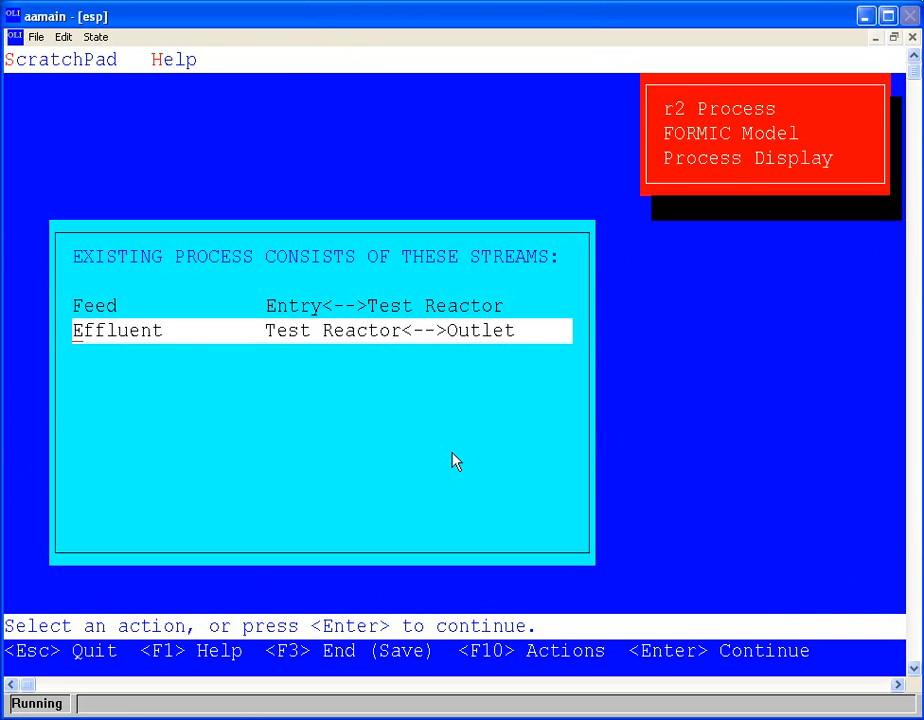
pyautogui.press('Return')
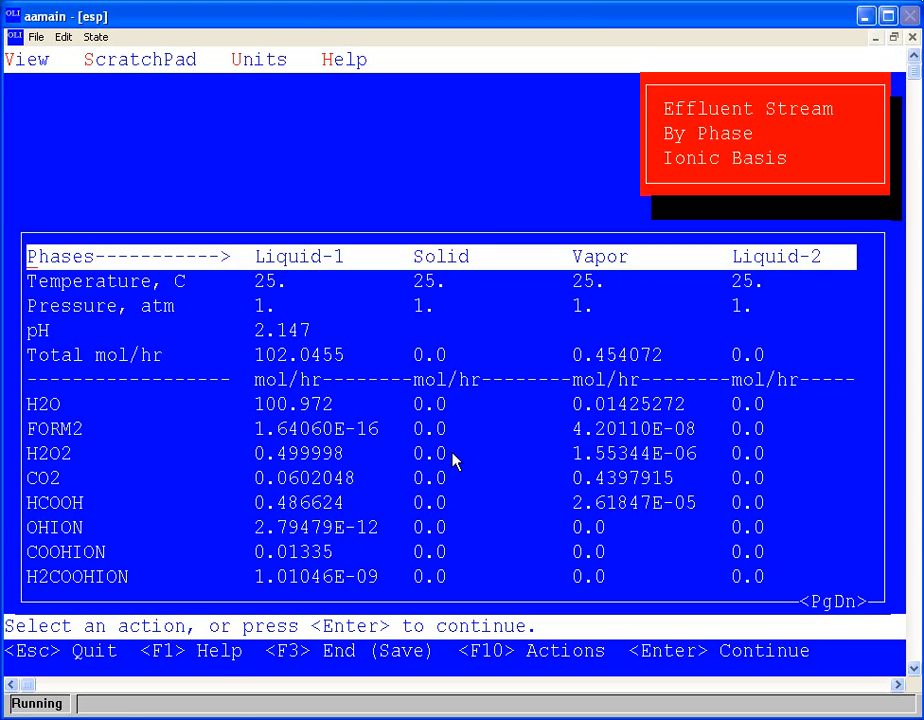
pyautogui.press('Down')
pyautogui.press('Down')
pyautogui.press('Down')
pyautogui.press('Down')
pyautogui.press('Down')
pyautogui.press('Down')
pyautogui.press('Down')
pyautogui.press('Down')
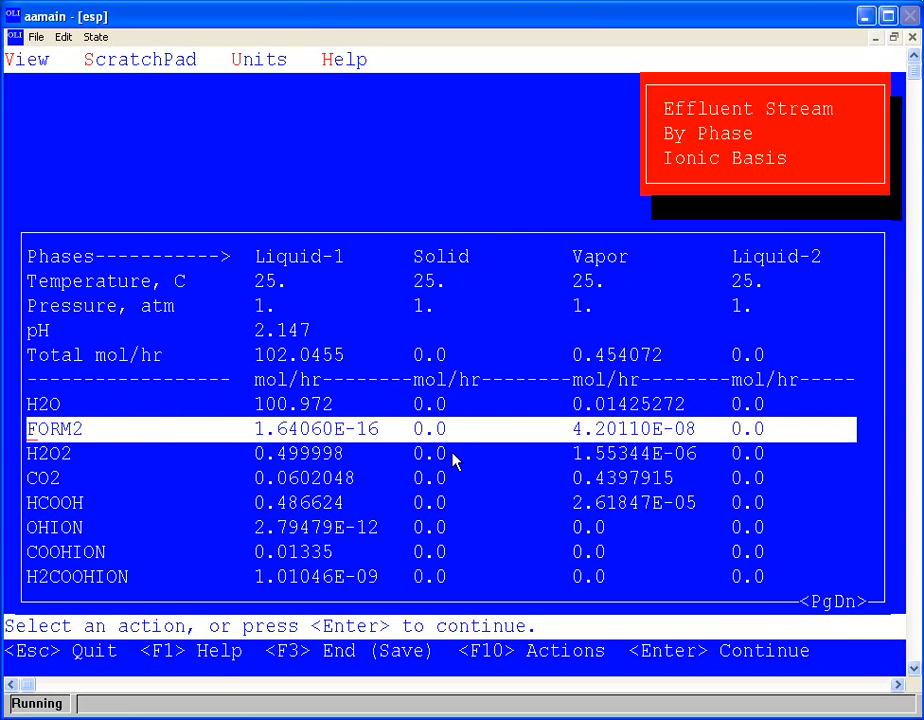
# Compare the H2O2, CO2 and HCOOH flows between the liquid and vapor phases of the Effluent stream
pyautogui.press('Down')
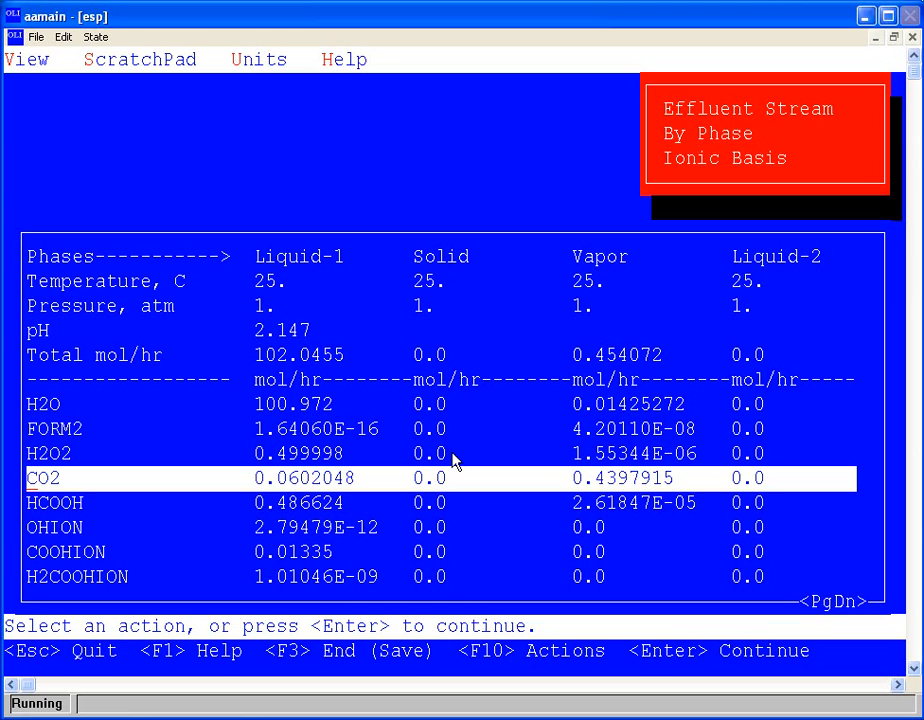
pyautogui.press('Down')
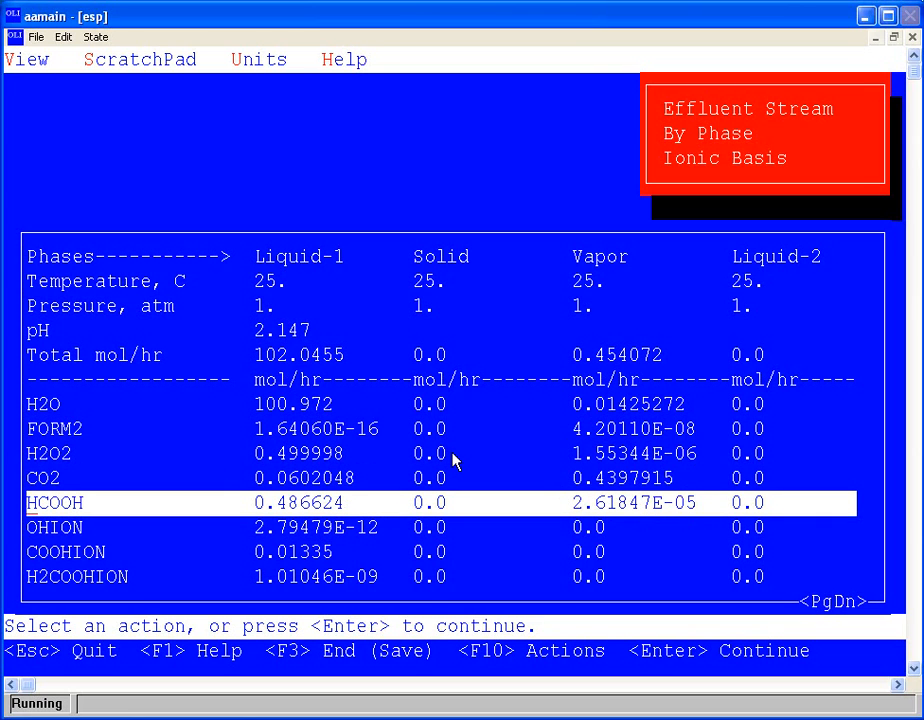
pyautogui.press('Up')
pyautogui.press('Down')
pyautogui.press('Up')
pyautogui.press('Down')
pyautogui.press('Up')
pyautogui.press('Up')
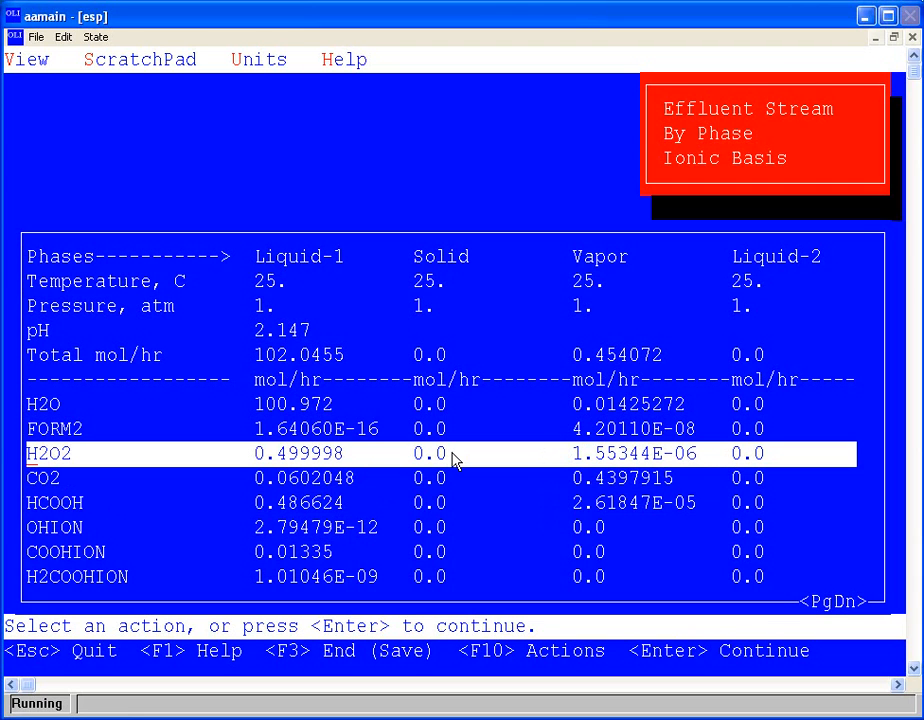
# Leave the stream results and bring up the Process Block Results for the Test Reactor
pyautogui.press('Escape')
pyautogui.press('Escape')
pyautogui.press('Down')
pyautogui.press('Return')
pyautogui.press('Return')
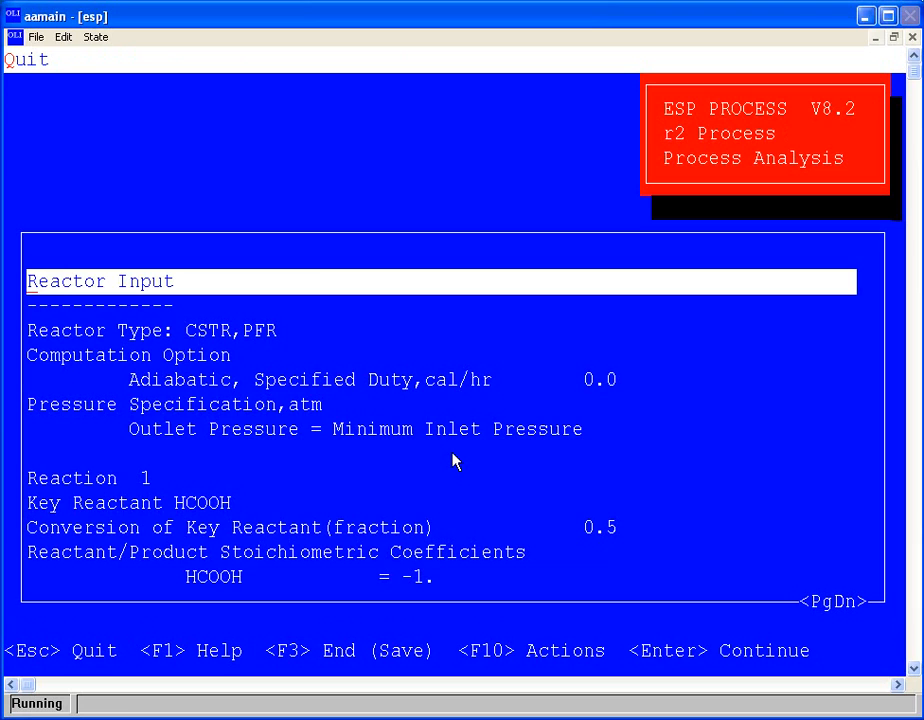
# Examine the Test Reactor's input summary through the HCOOH conversion and stoichiometric coefficients, and leave the block results
pyautogui.press('Down')
pyautogui.press('Down')
pyautogui.press('Down')
pyautogui.press('Down')
pyautogui.press('Down')
pyautogui.press('Down')
pyautogui.press('Down')
pyautogui.press('Down')
pyautogui.press('Down')
pyautogui.press('Down')
pyautogui.press('Down')
pyautogui.press('Down')
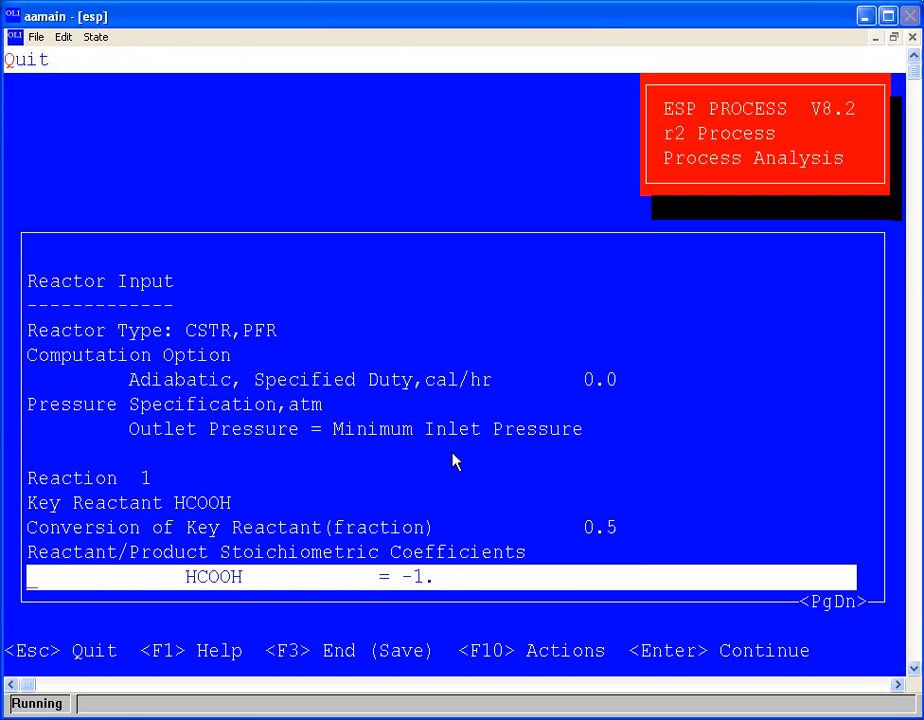
pyautogui.press('Up')
pyautogui.press('Up')
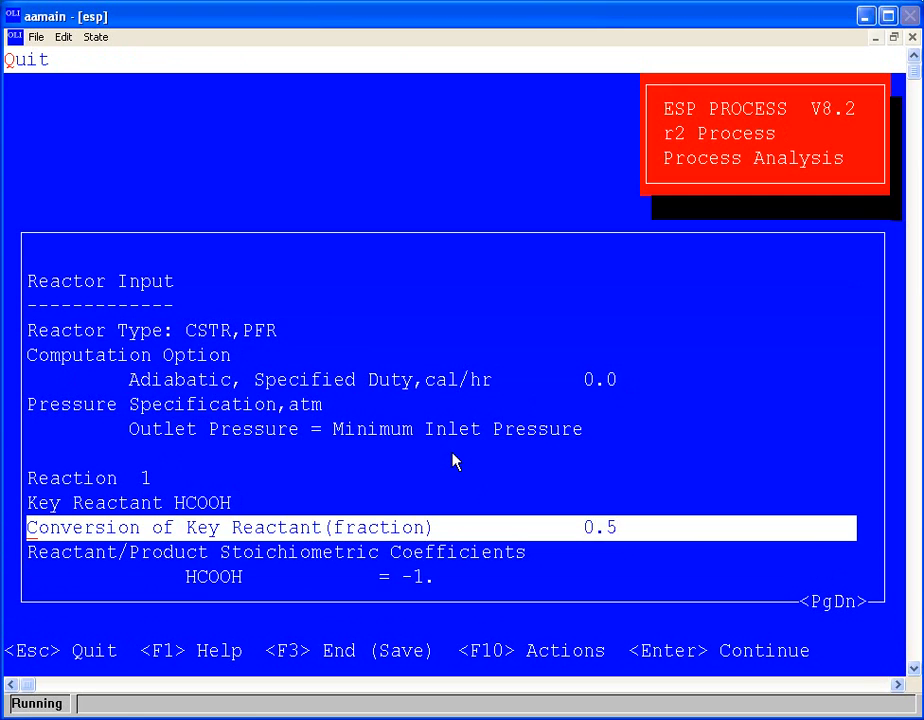
pyautogui.press('pageup')
pyautogui.press('Return')
pyautogui.press('Escape')
pyautogui.press('Escape')
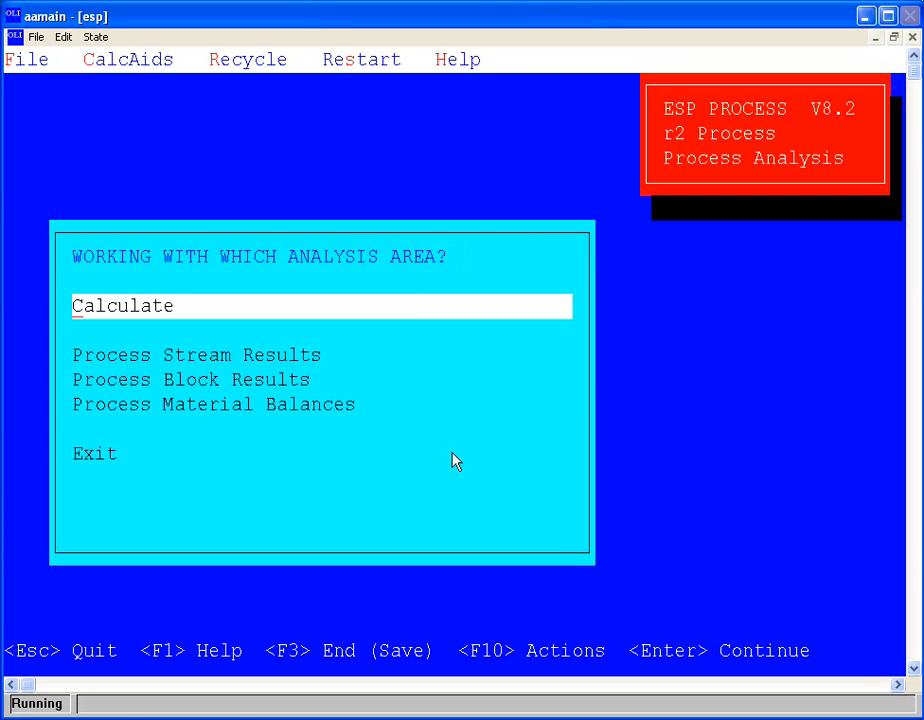
# Return to Process Build and open the Test Reactor's parameters at the Reactions specification
pyautogui.press('Down')
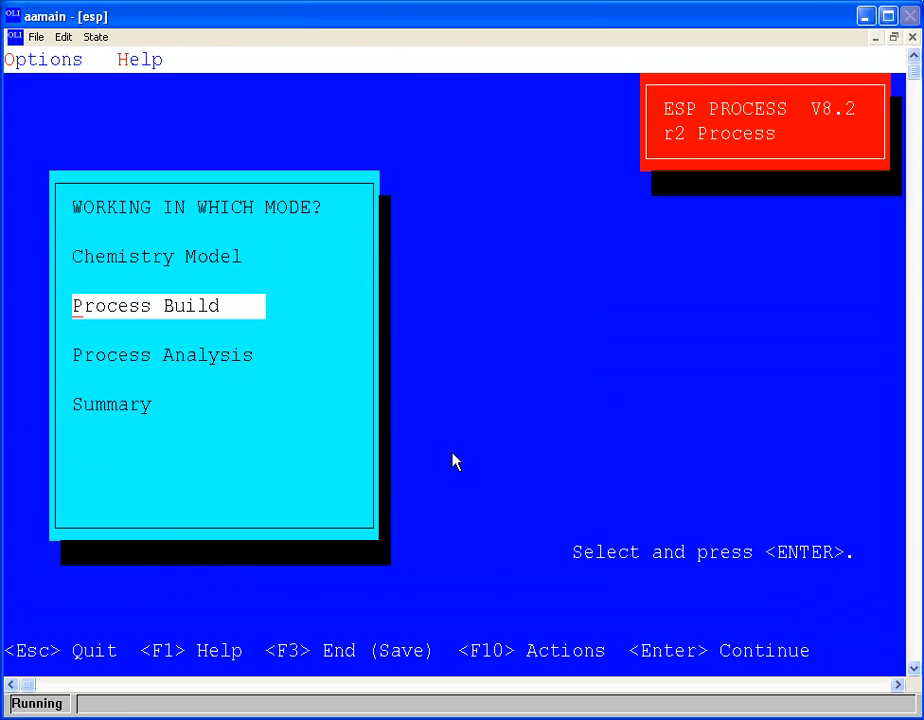
pyautogui.press('Return')
pyautogui.press('Down')
pyautogui.press('Return')
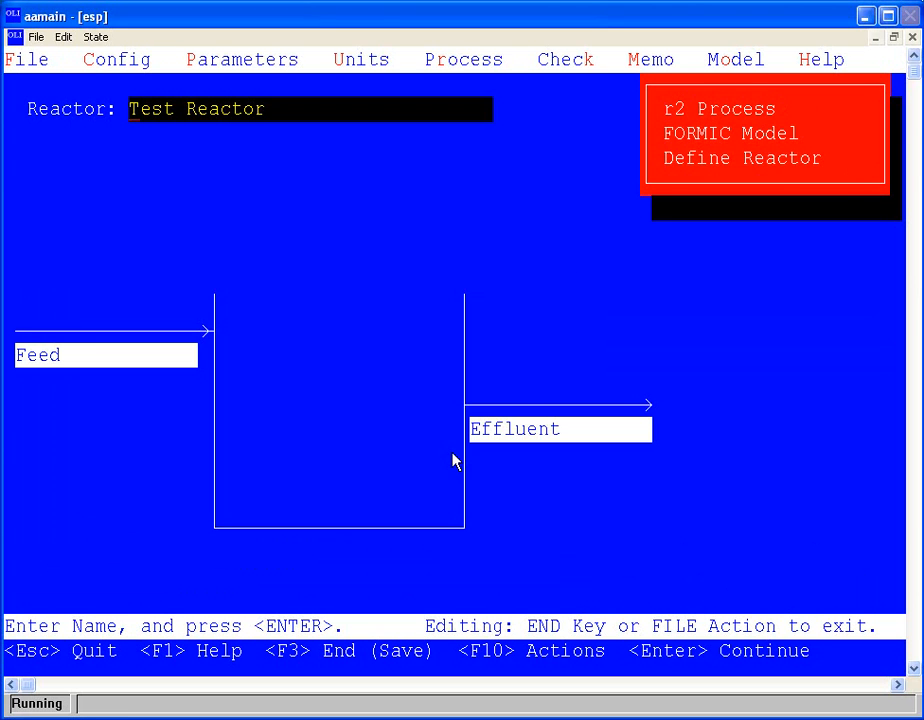
pyautogui.press('Return')
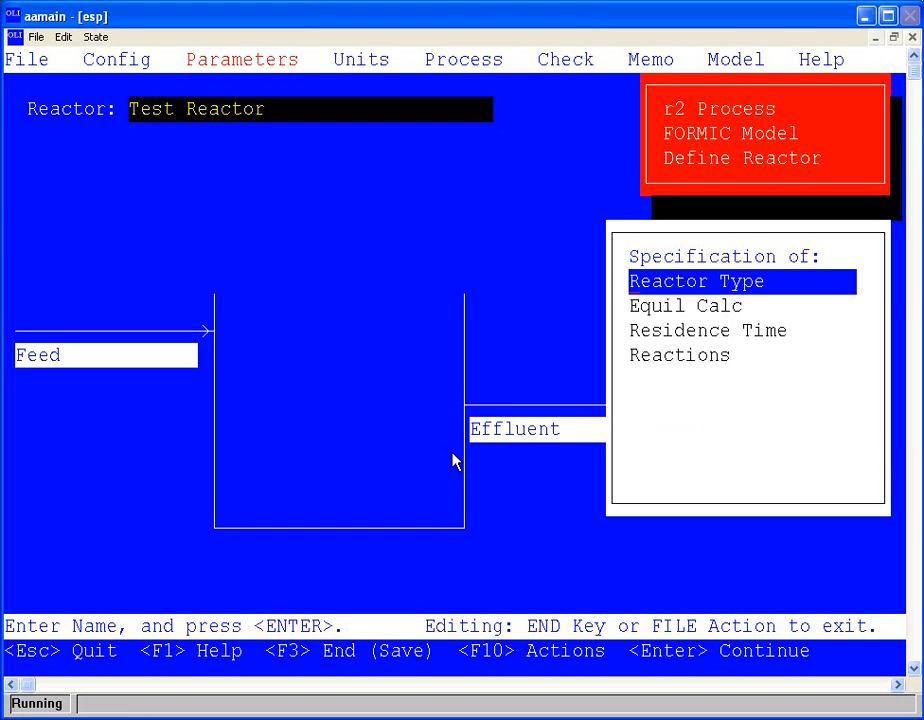
pyautogui.press('Down')
pyautogui.press('Down')
pyautogui.press('Down')
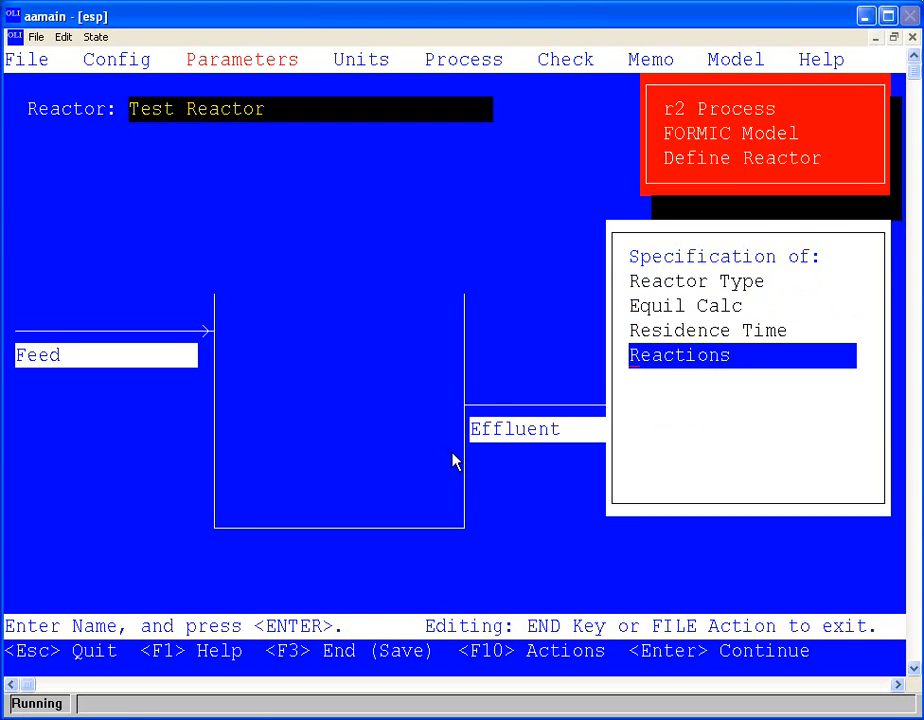
# Set the conversion fraction of the HCOOH key reactant to 0.75 and save the reaction
pyautogui.press('Return')
pyautogui.press('Down')
pyautogui.press('Return')
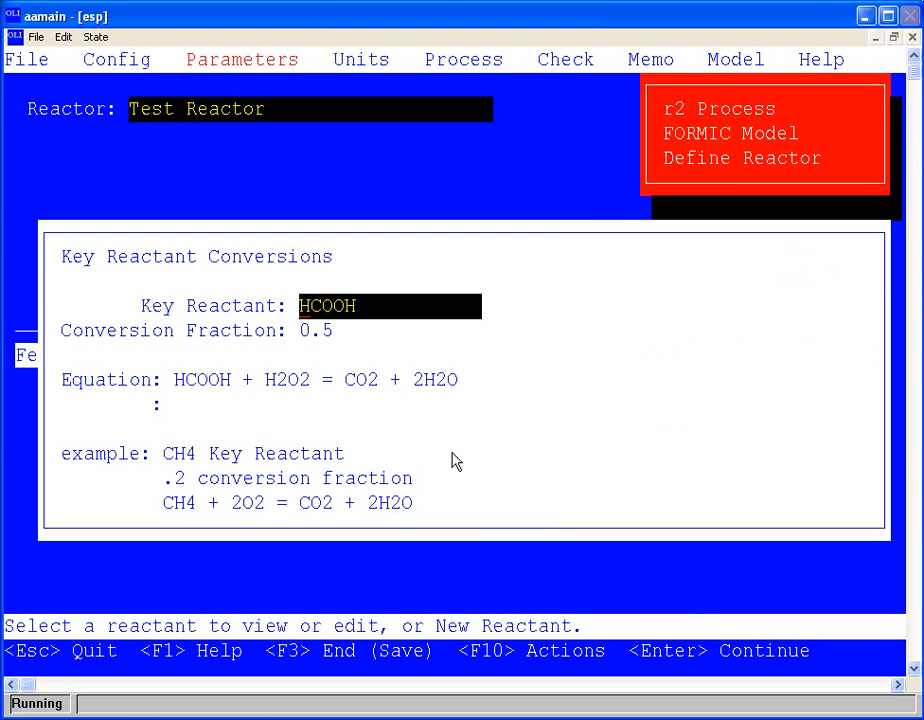
pyautogui.press('Return')
pyautogui.write('0.75')
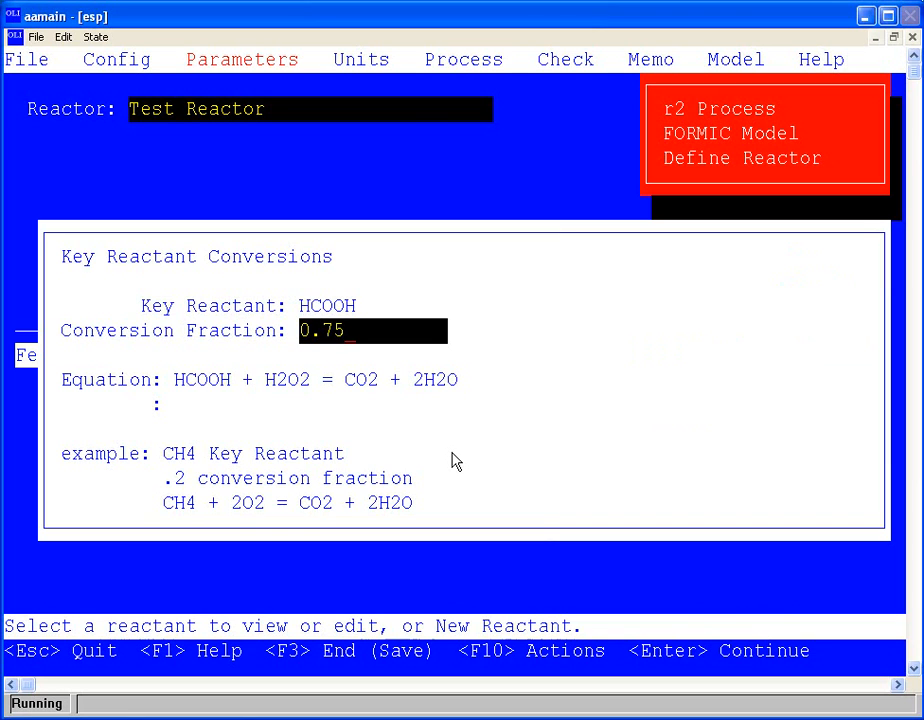
pyautogui.press('Return')
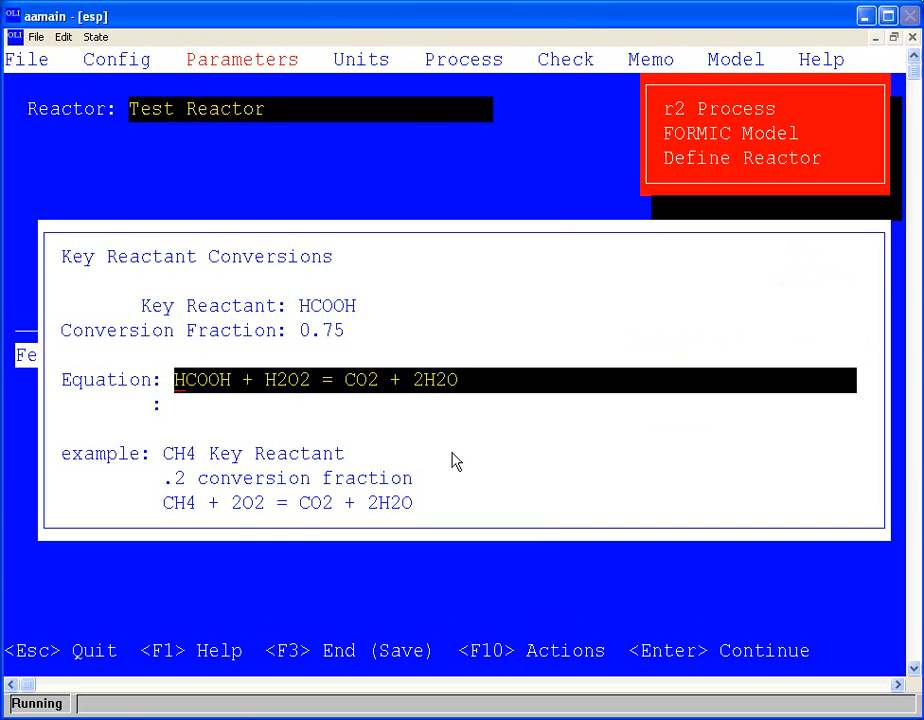
pyautogui.press('F3')
pyautogui.press('F3')
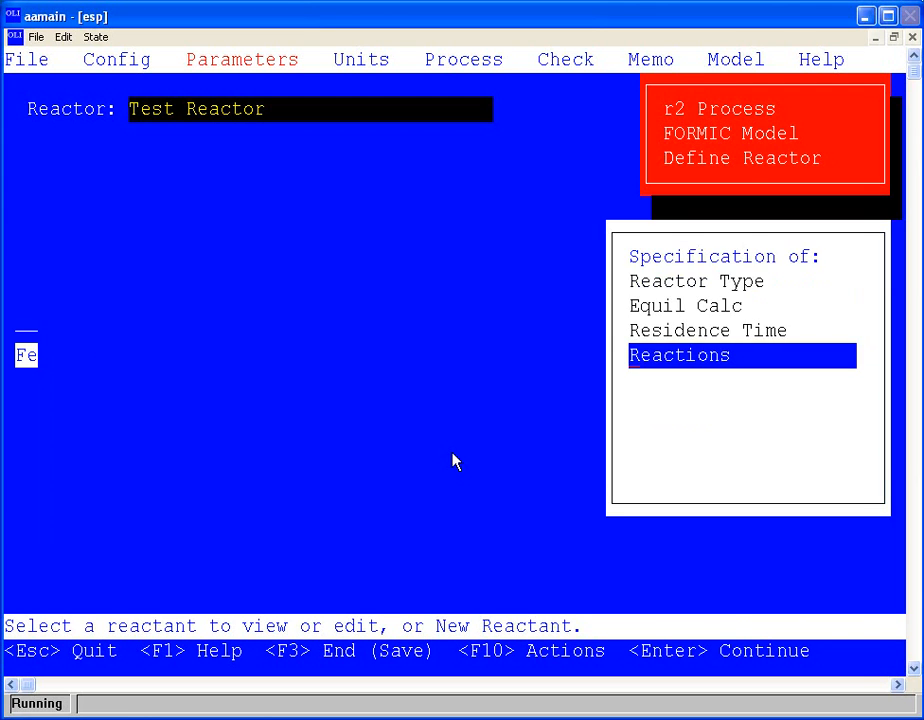
# Save and leave the reactor definition, and recalculate the r2 process in Process Analysis
pyautogui.press('F3')
pyautogui.press('F3')
pyautogui.press('F3')
pyautogui.press('Down')
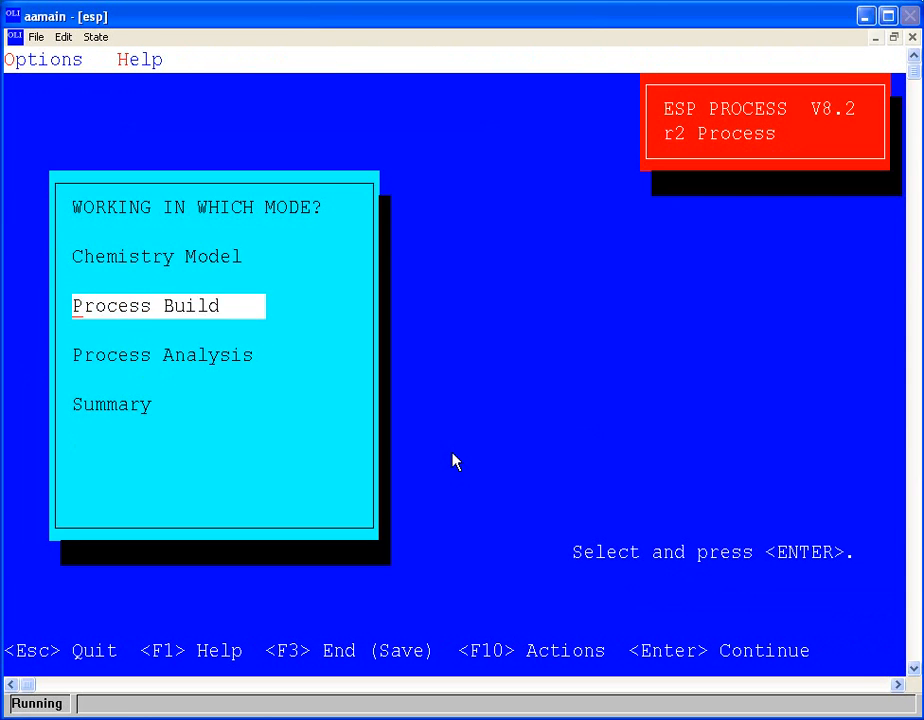
pyautogui.press('Down')
pyautogui.press('Return')
pyautogui.press('Up')
pyautogui.press('Return')
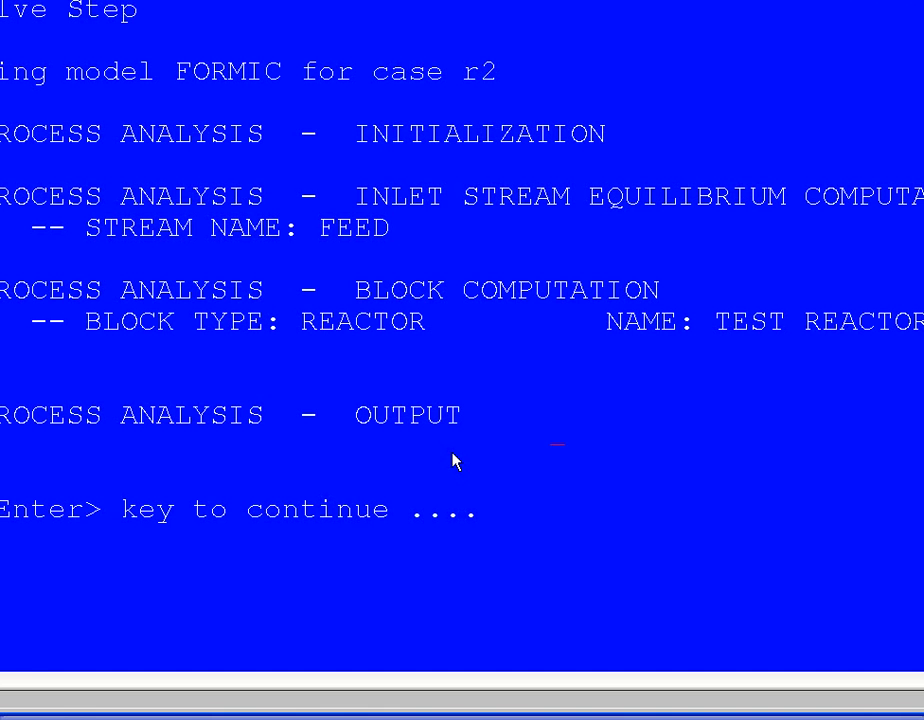
pyautogui.press('Return')
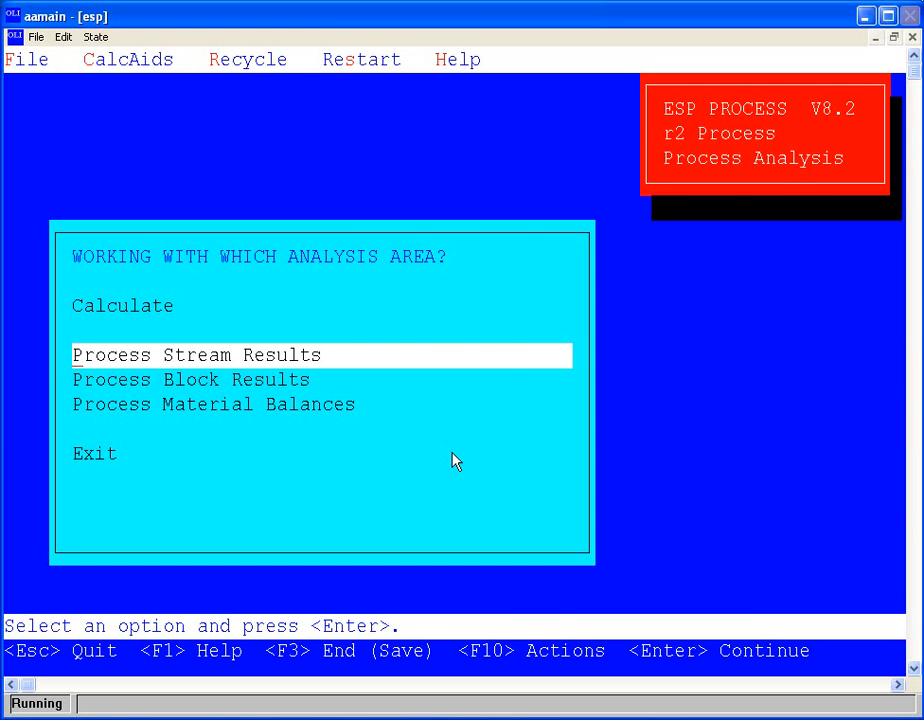
# View the recalculated Feed stream results by phase in the Process Stream Results
pyautogui.press('Return')
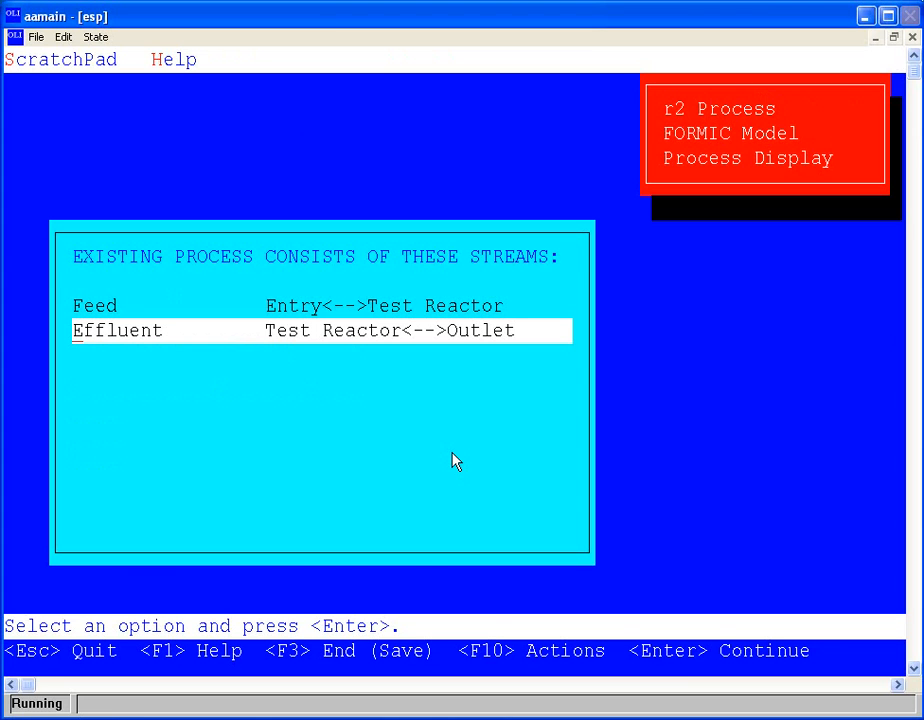
pyautogui.press('Up')
pyautogui.press('Return')
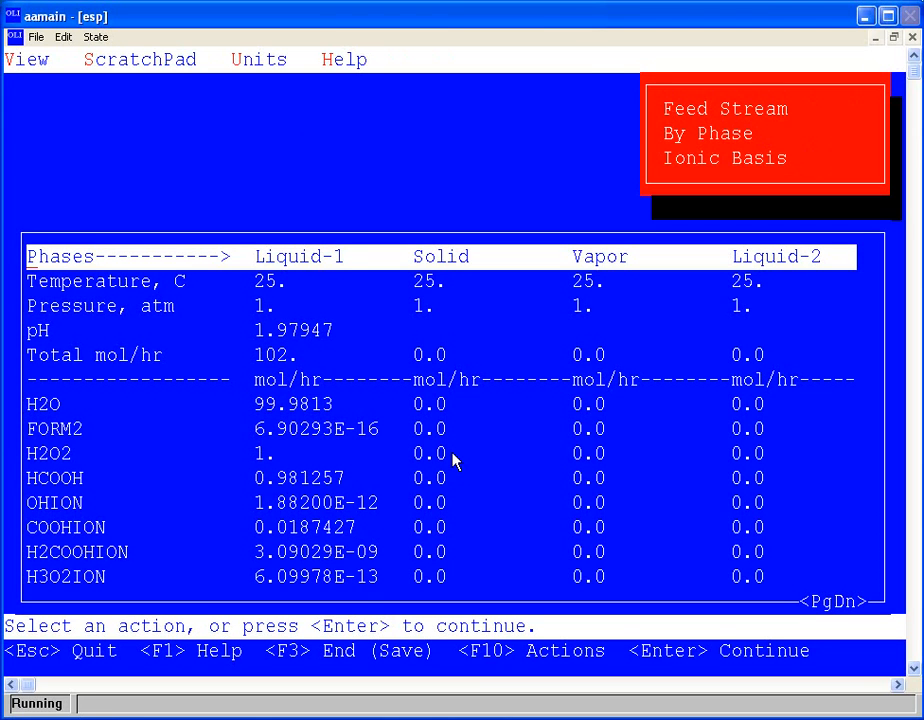
pyautogui.press('Escape')
# Examine the recalculated Effluent stream results by phase, down to the H2O2 flow
pyautogui.press('Down')
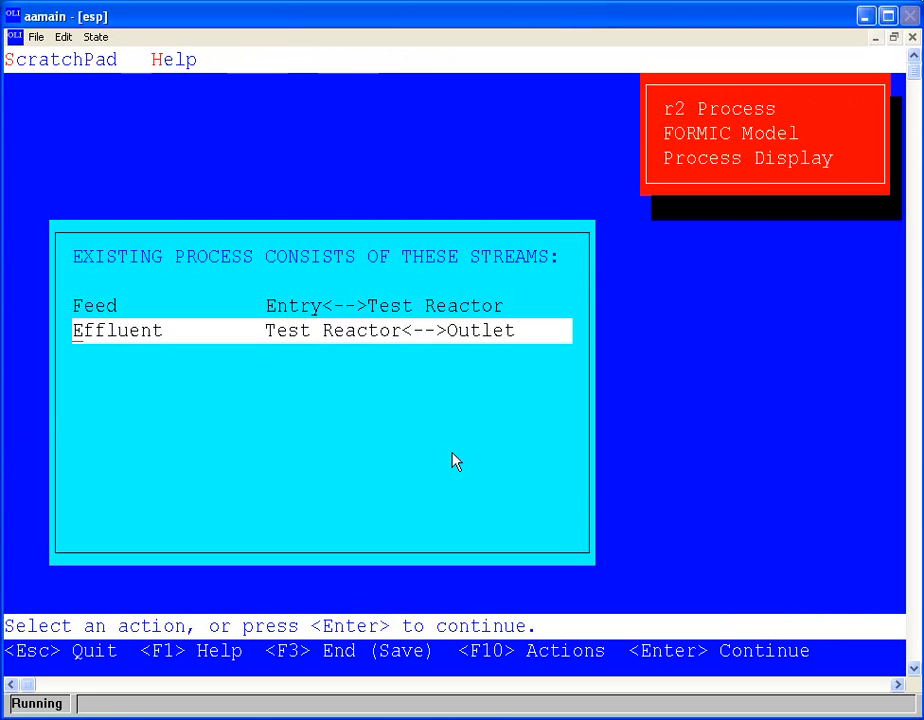
pyautogui.press('Return')
pyautogui.press('Down')
pyautogui.press('Down')
pyautogui.press('Down')
pyautogui.press('Down')
pyautogui.press('Down')
pyautogui.press('Down')
pyautogui.press('Down')
pyautogui.press('Down')
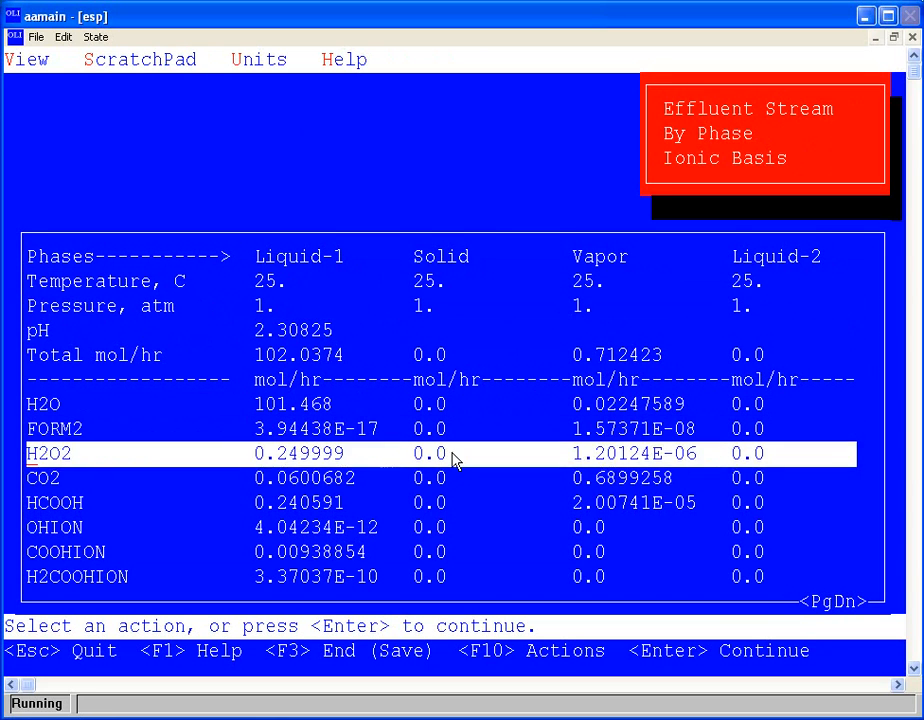